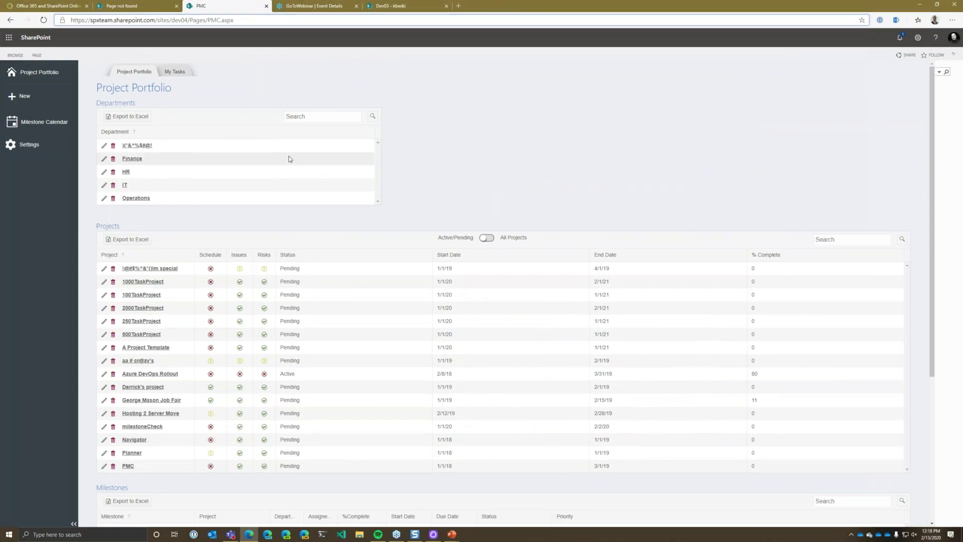
pyautogui.click(33, 72)
pyautogui.click(9, 38)
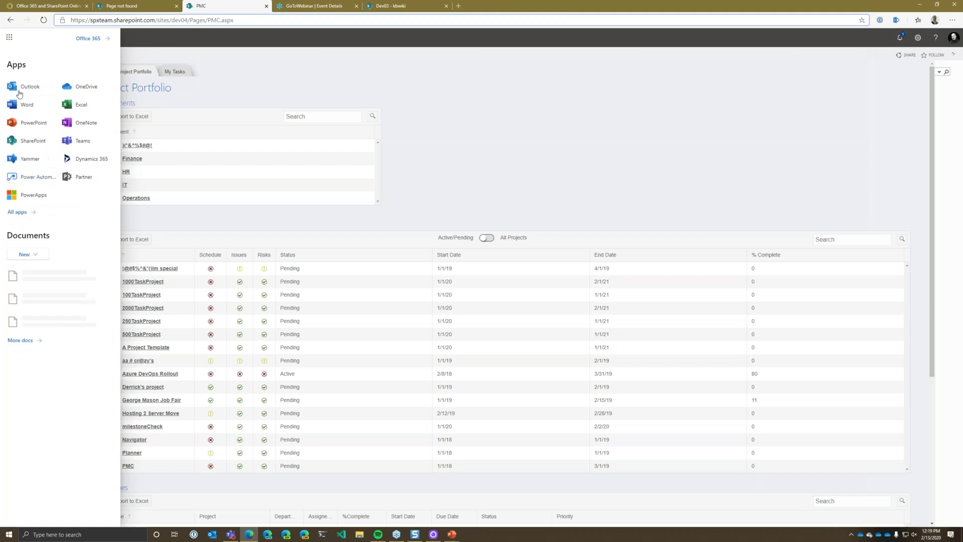
pyautogui.click(528, 100)
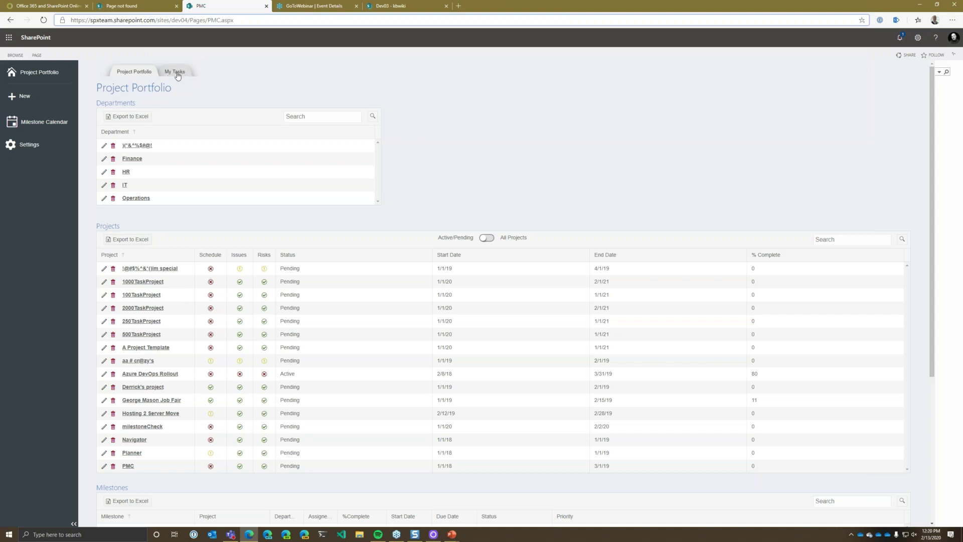
# Step: View the My Tasks list sorted by due date in descending order, and return to the Project Portfolio
pyautogui.click(177, 73)
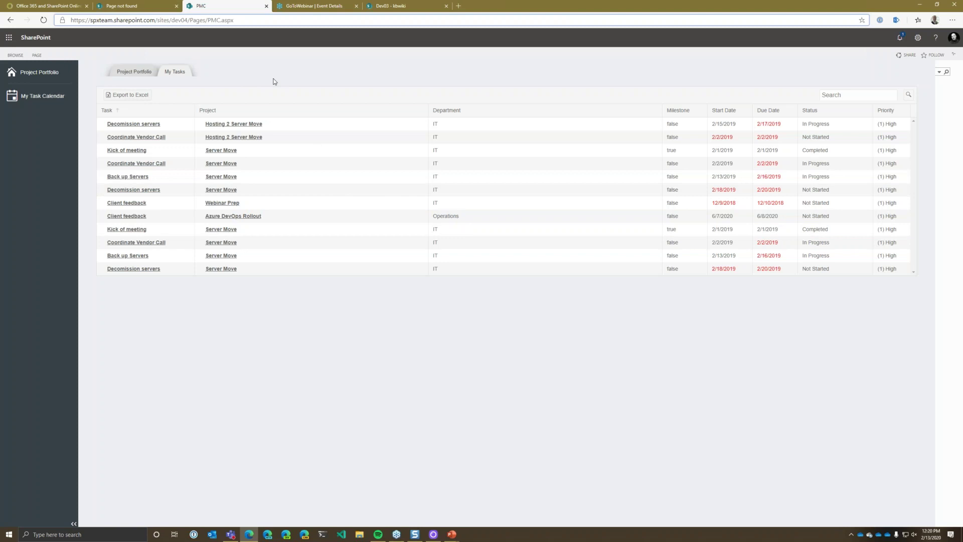
pyautogui.click(779, 114)
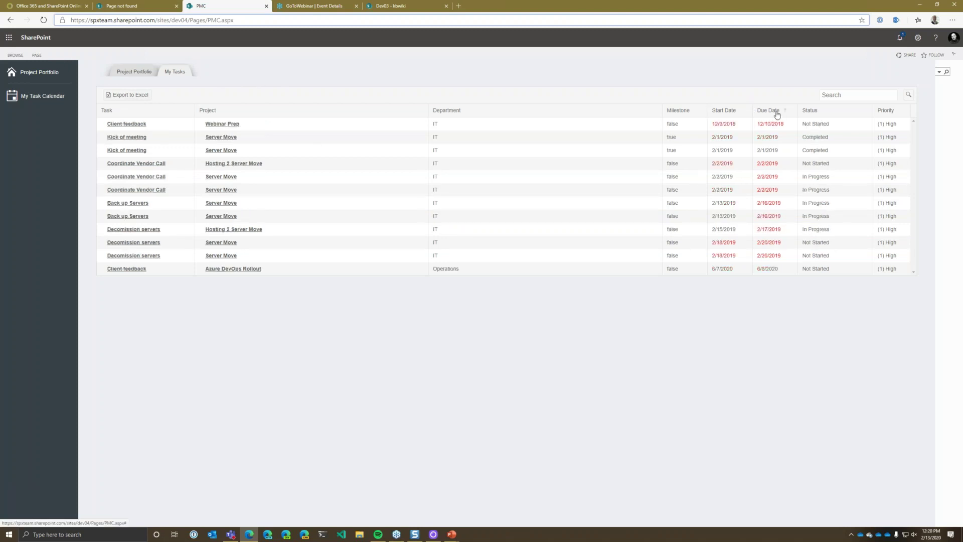
pyautogui.click(778, 111)
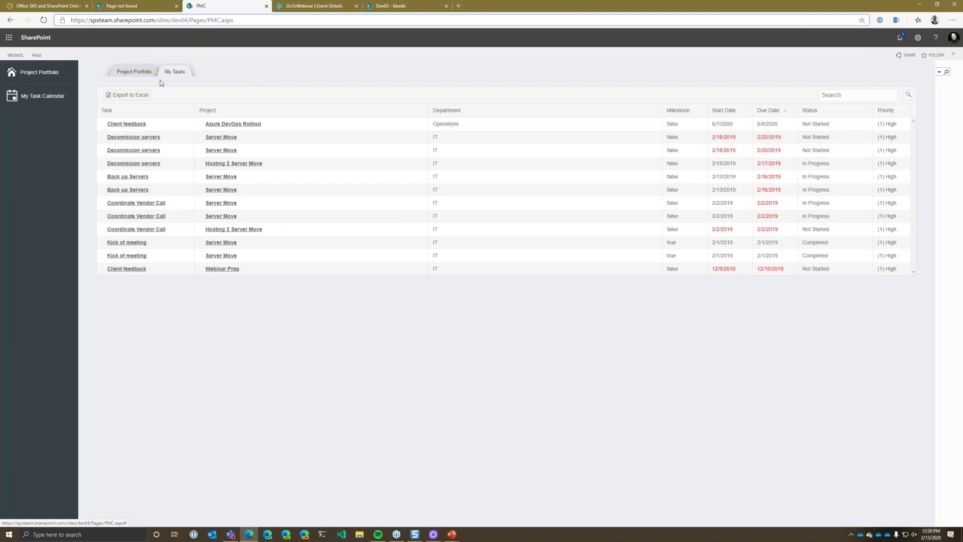
pyautogui.click(134, 72)
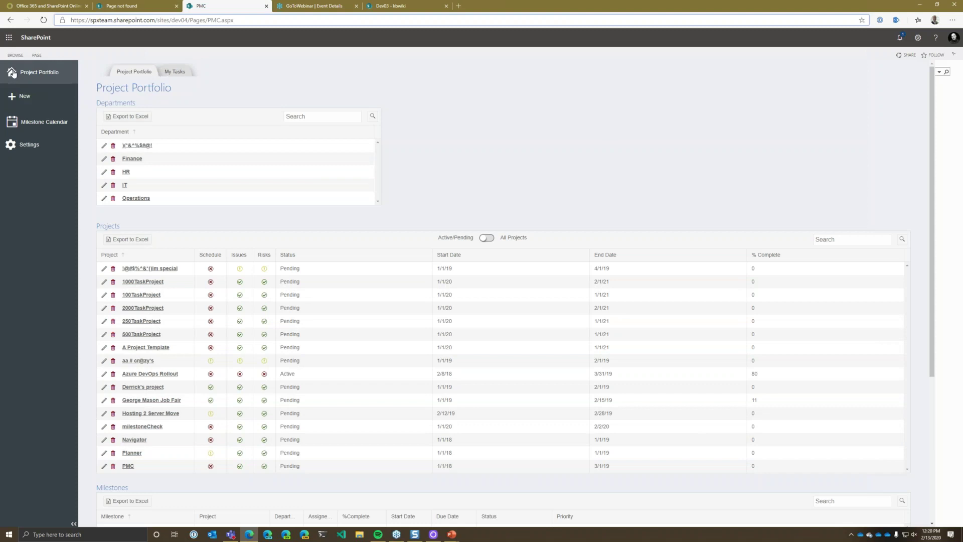
# Step: Review the name, owner and viewer fields of the new department form, and close it without saving
pyautogui.moveTo(28, 146)
pyautogui.moveTo(20, 99)
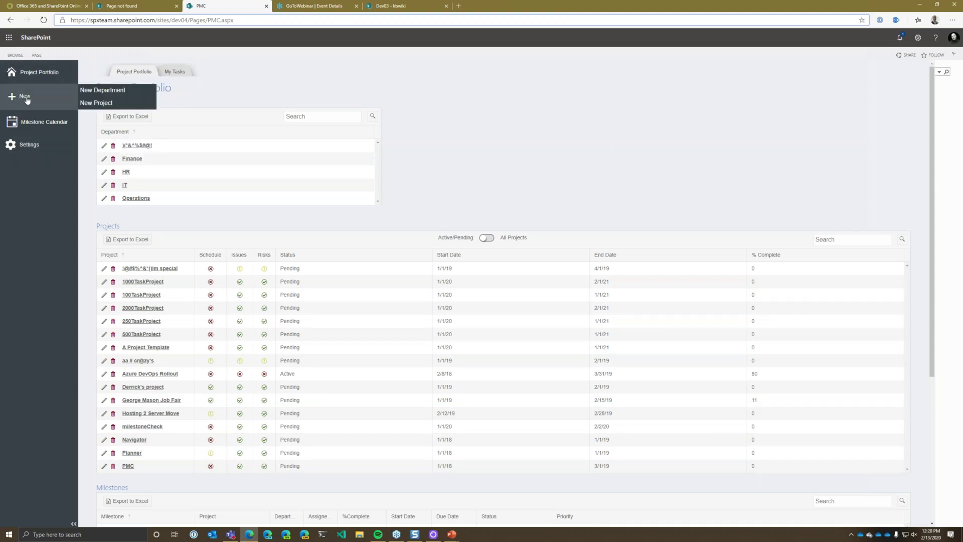
pyautogui.click(116, 95)
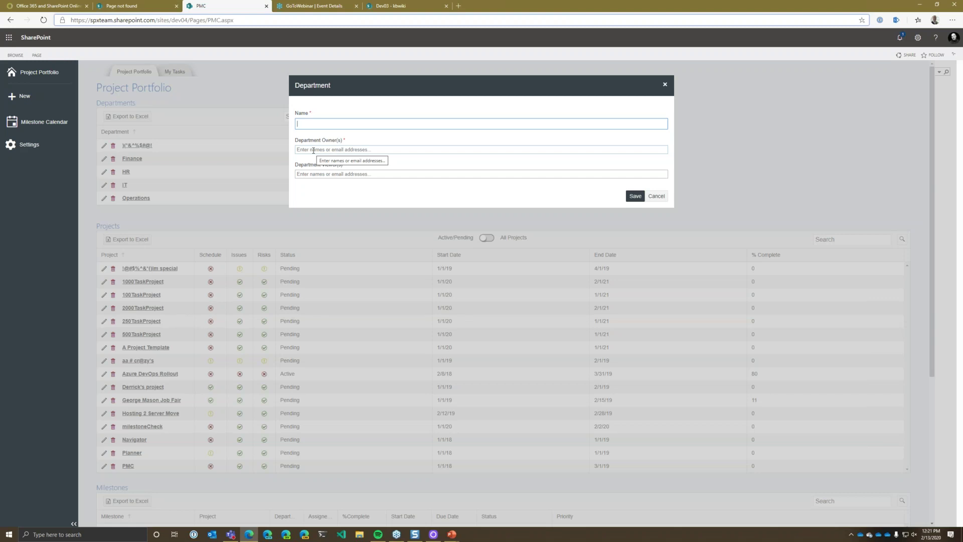
pyautogui.click(348, 126)
pyautogui.click(656, 197)
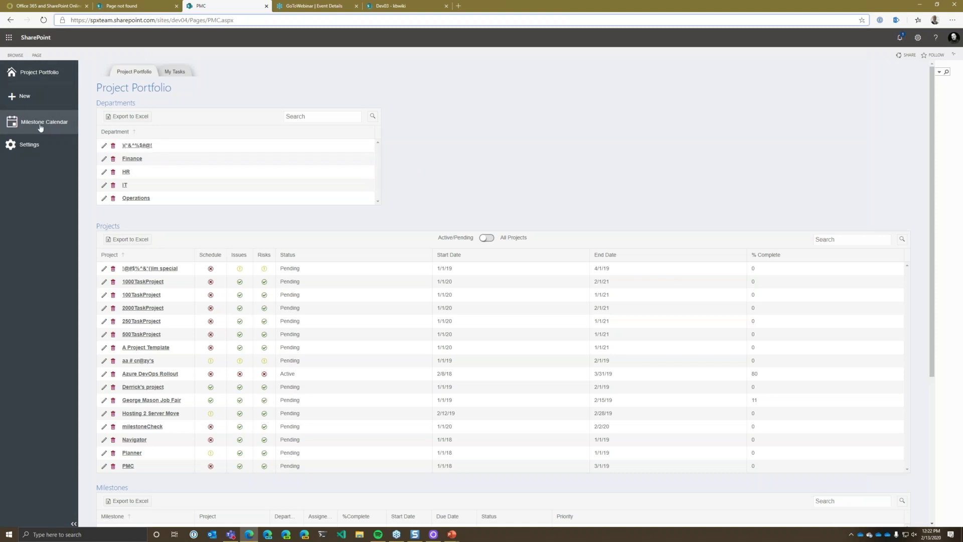
# Step: Review the portfolio's Milestones list, and examine the January 2020 milestones and the project legend in the Milestone Calendar
pyautogui.scroll(-3, 558, 197)
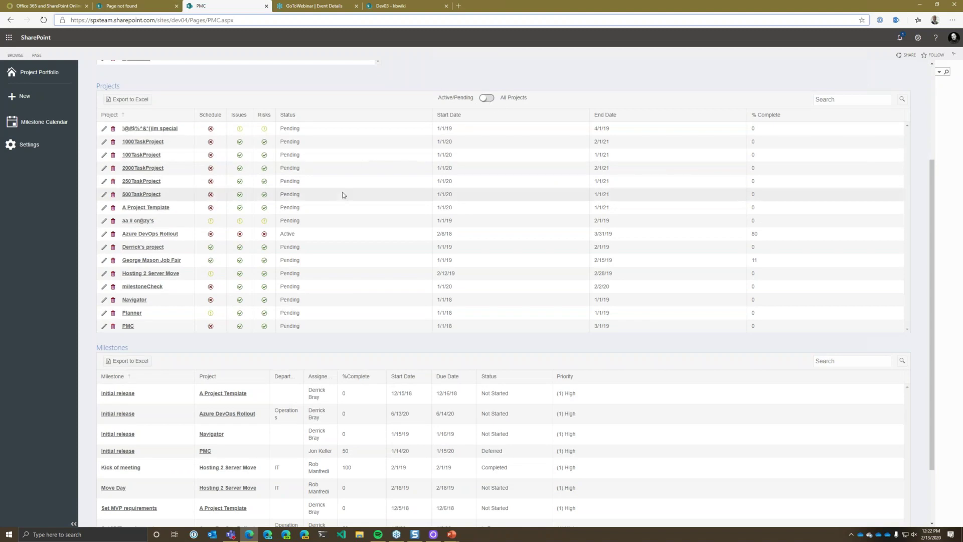
pyautogui.scroll(-2, 342, 199)
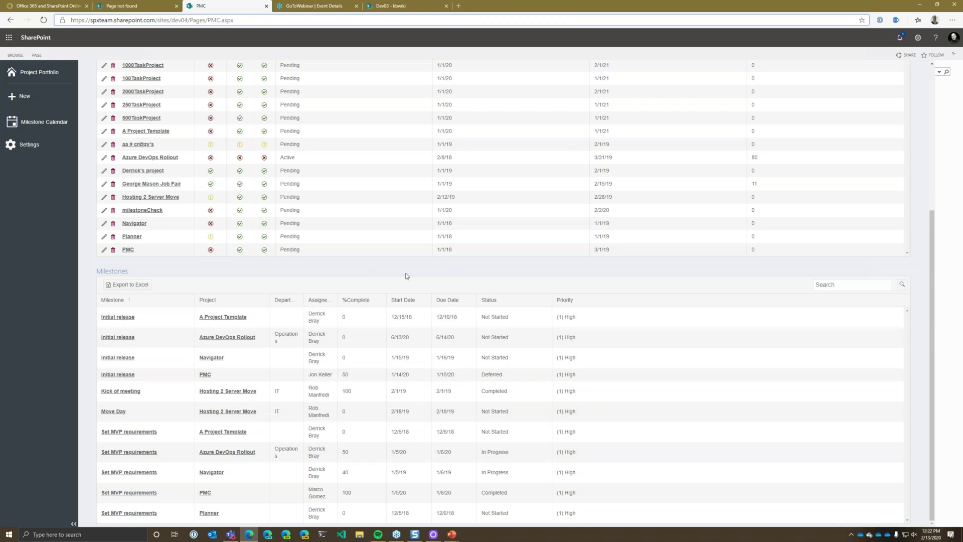
pyautogui.scroll(5, 351, 288)
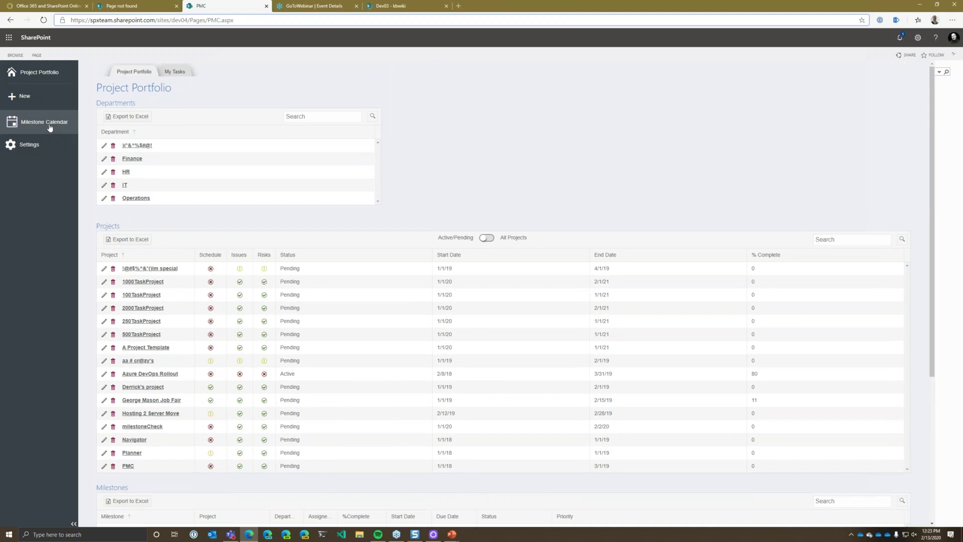
pyautogui.click(49, 127)
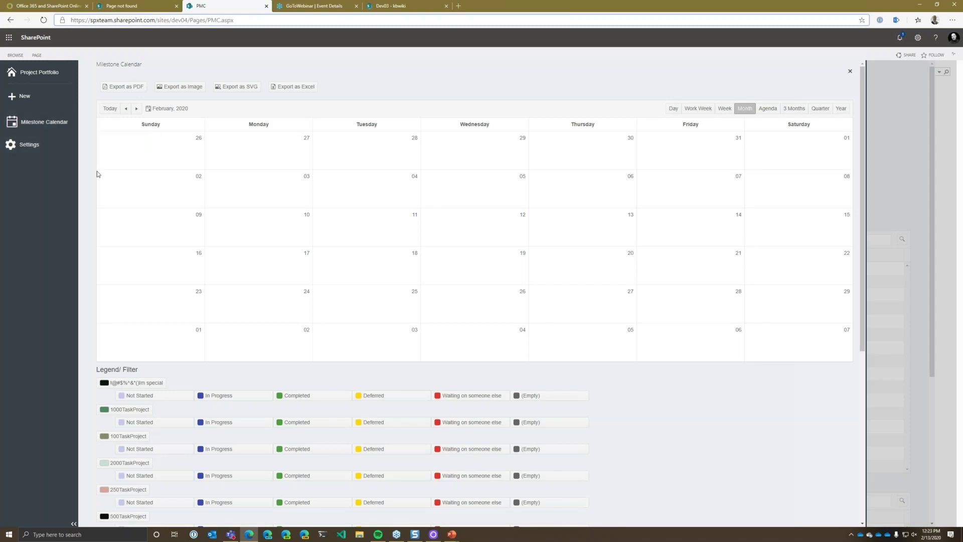
pyautogui.click(127, 110)
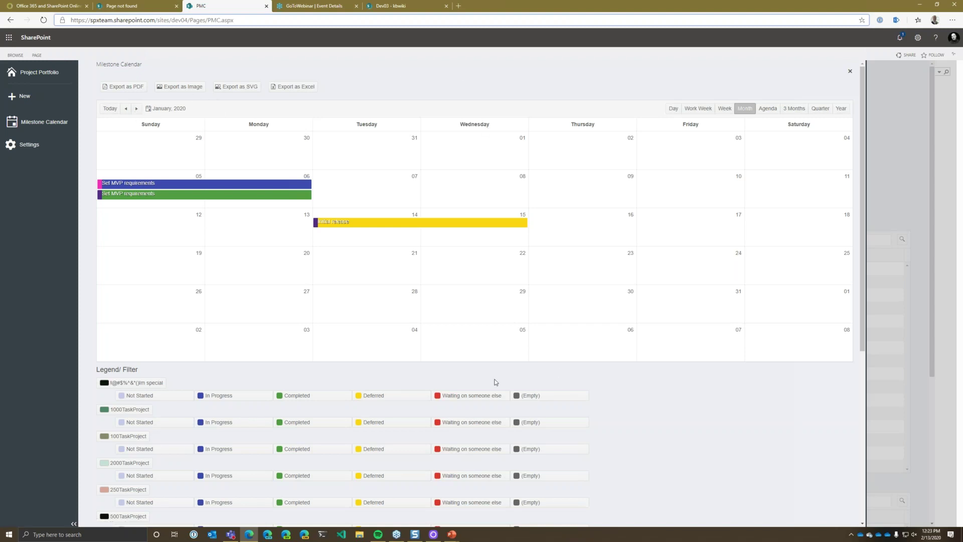
pyautogui.moveTo(340, 228)
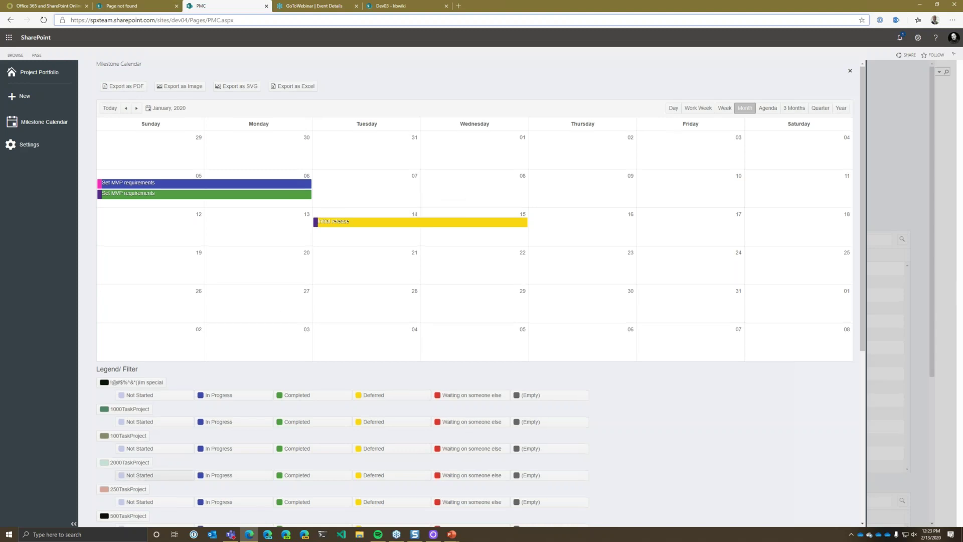
pyautogui.scroll(-5, 125, 473)
pyautogui.scroll(-1, 124, 473)
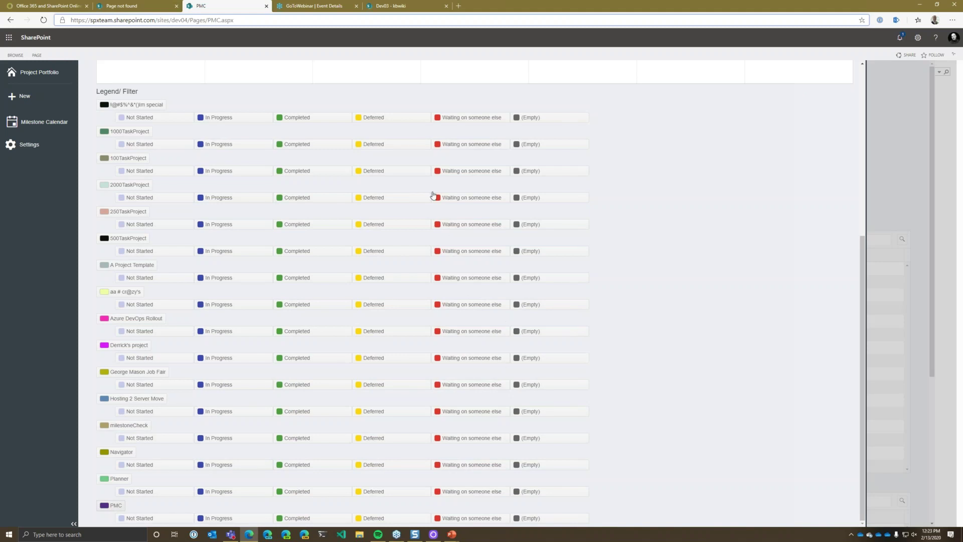
pyautogui.scroll(6, 402, 232)
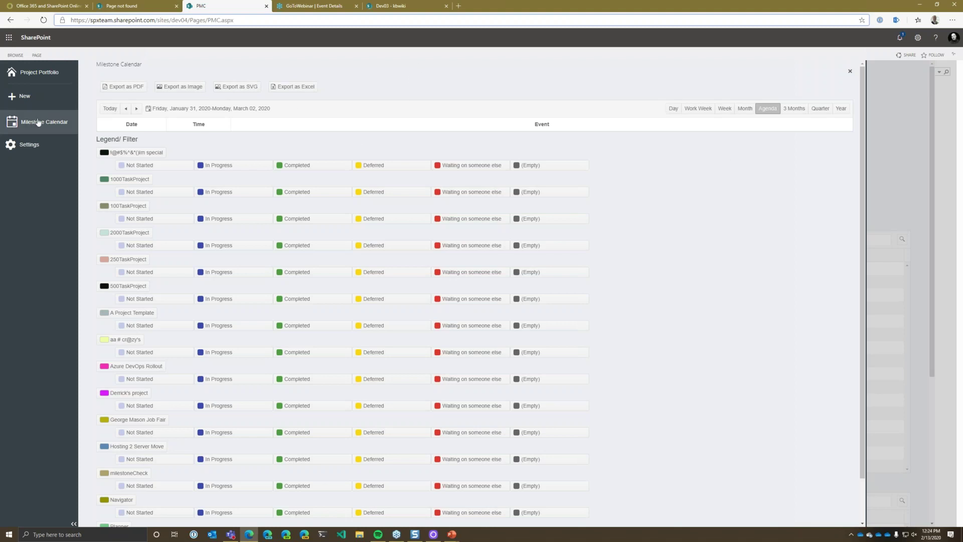
# Step: Review the list of privileged users under Manage Project Creators, and close it without saving
pyautogui.moveTo(18, 145)
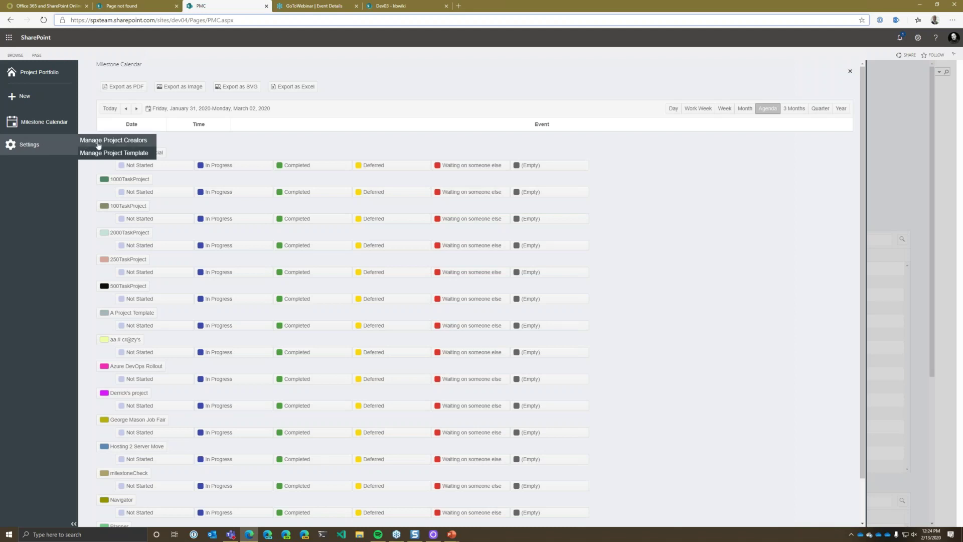
pyautogui.click(134, 142)
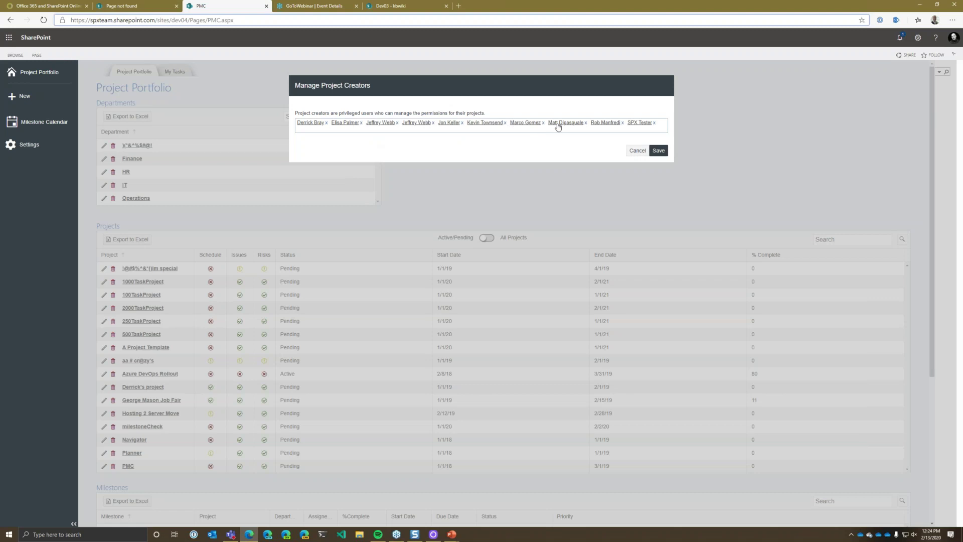
pyautogui.click(635, 152)
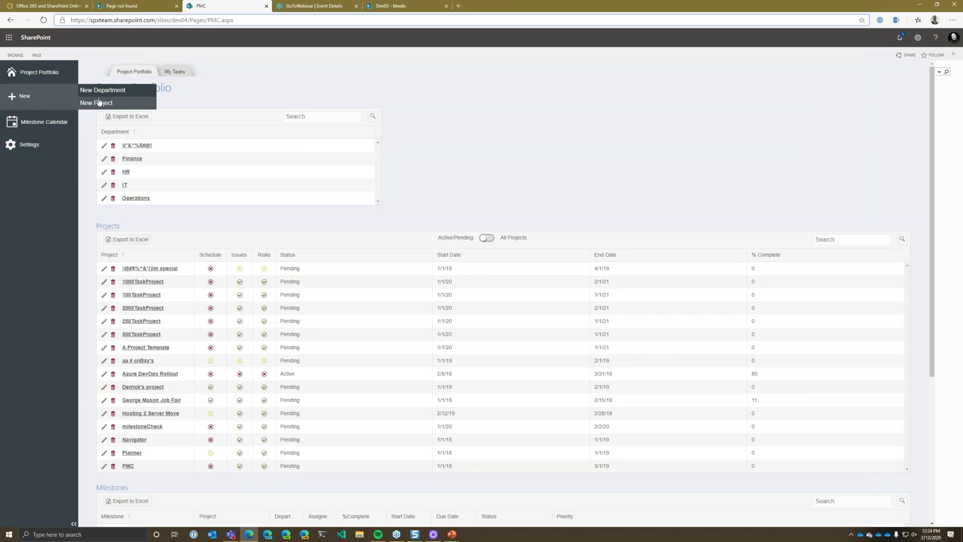
# Step: Review the saved project templates and the settings of the template named Project Template, and cancel without saving
pyautogui.moveTo(31, 146)
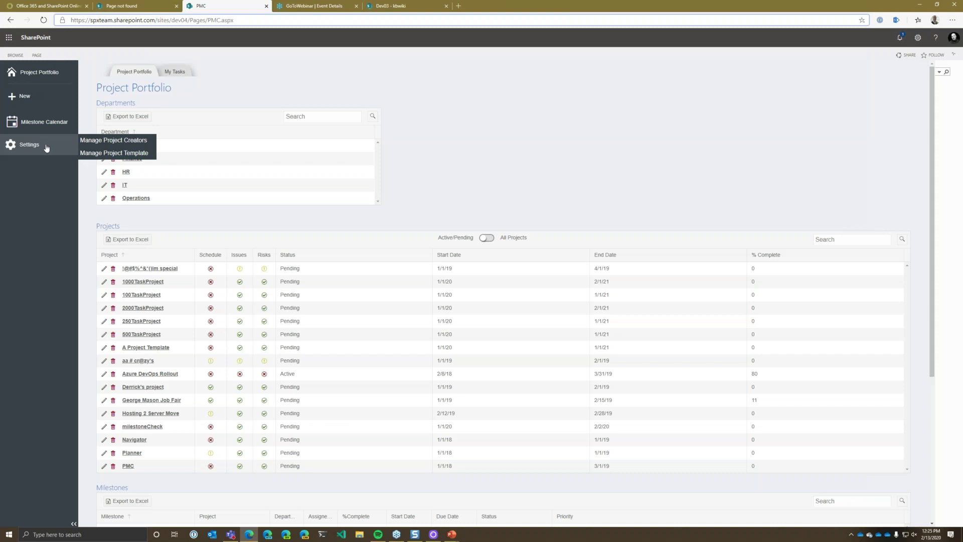
pyautogui.click(115, 153)
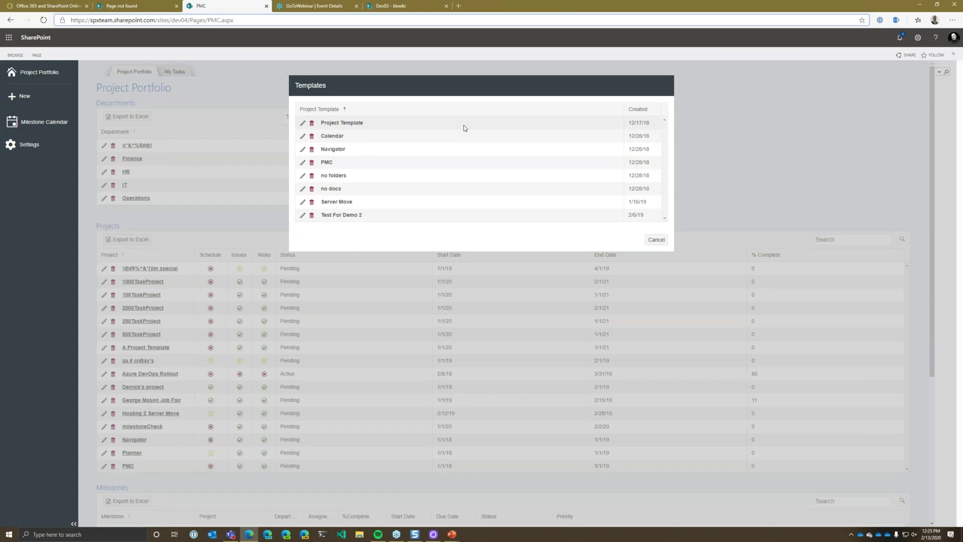
pyautogui.click(303, 124)
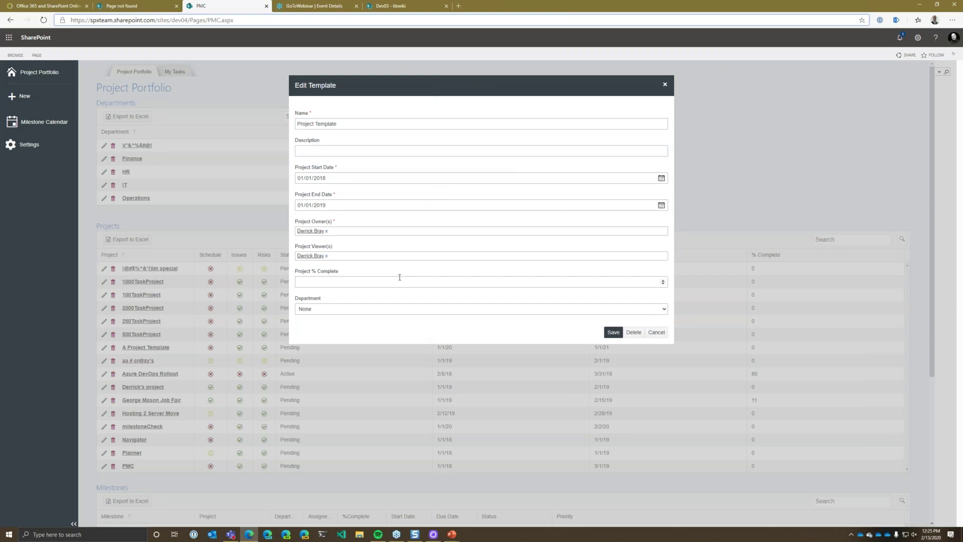
pyautogui.click(657, 333)
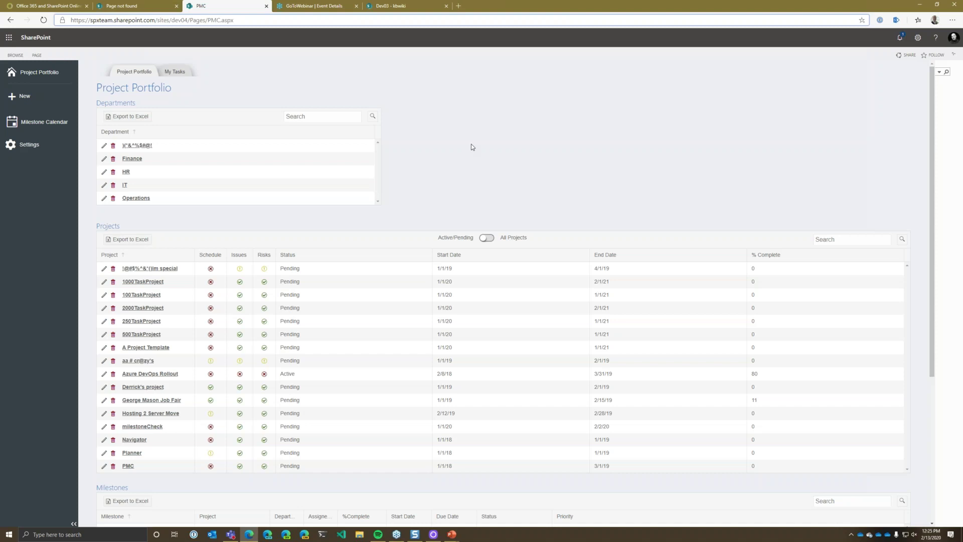
# Step: Show all projects in the Projects list, and return it to only the active and pending ones
pyautogui.moveTo(64, 140)
pyautogui.click(486, 241)
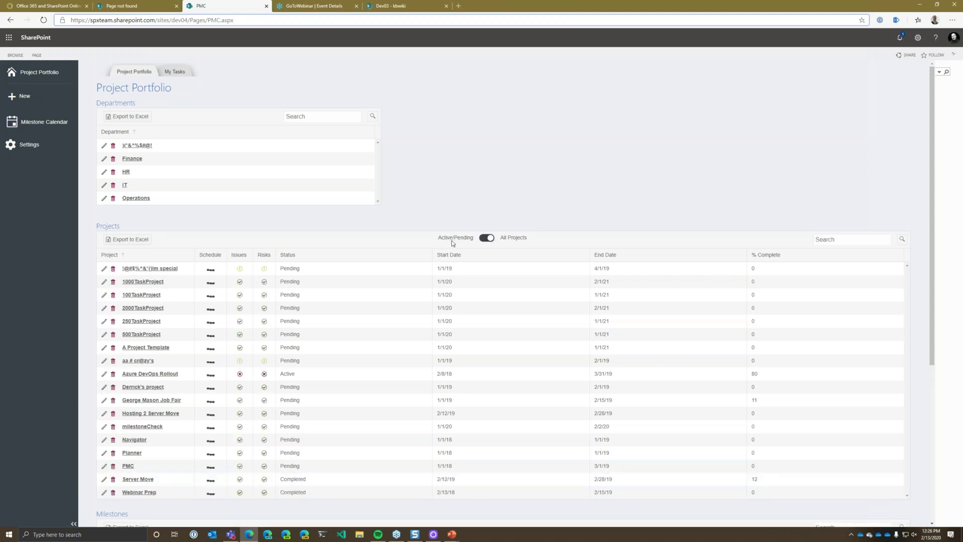
pyautogui.click(489, 238)
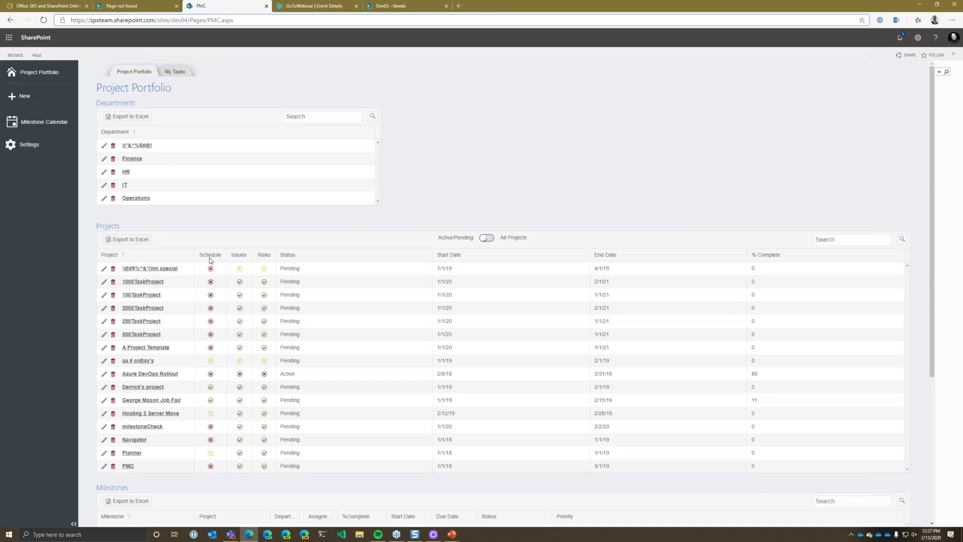
# Step: Move the Internal testing task of the Azure DevOps Rollout project to Completed in the Board View, and return to the List View
pyautogui.click(163, 376)
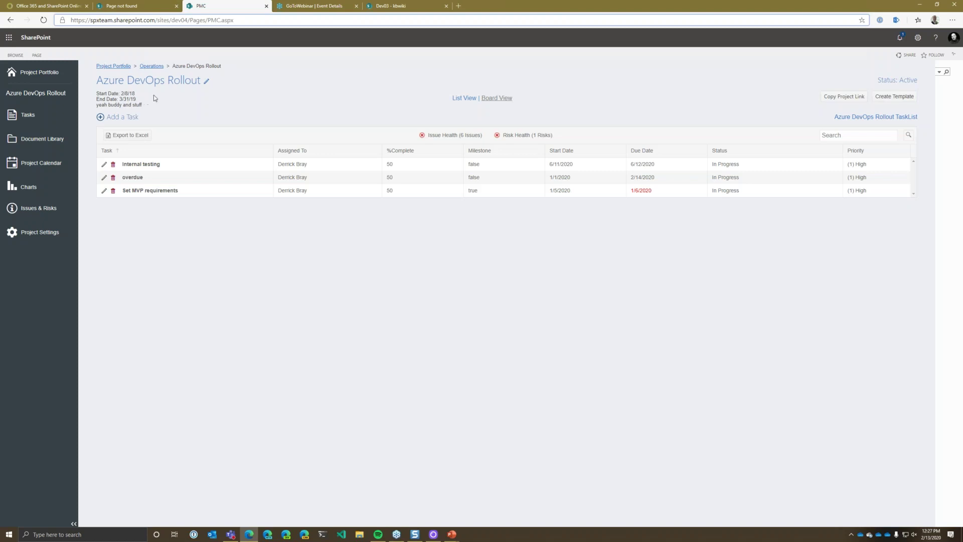
pyautogui.click(497, 99)
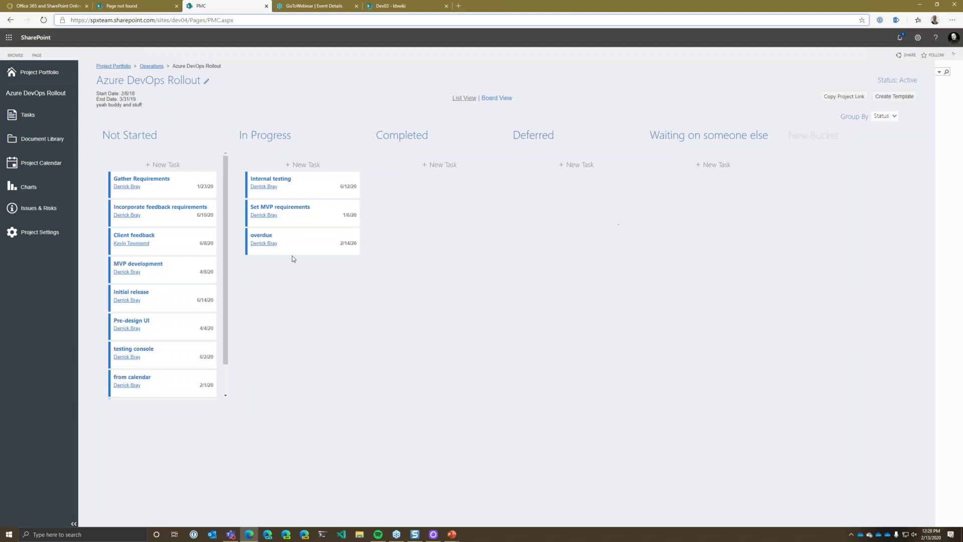
pyautogui.moveTo(329, 214); pyautogui.dragTo(441, 201)
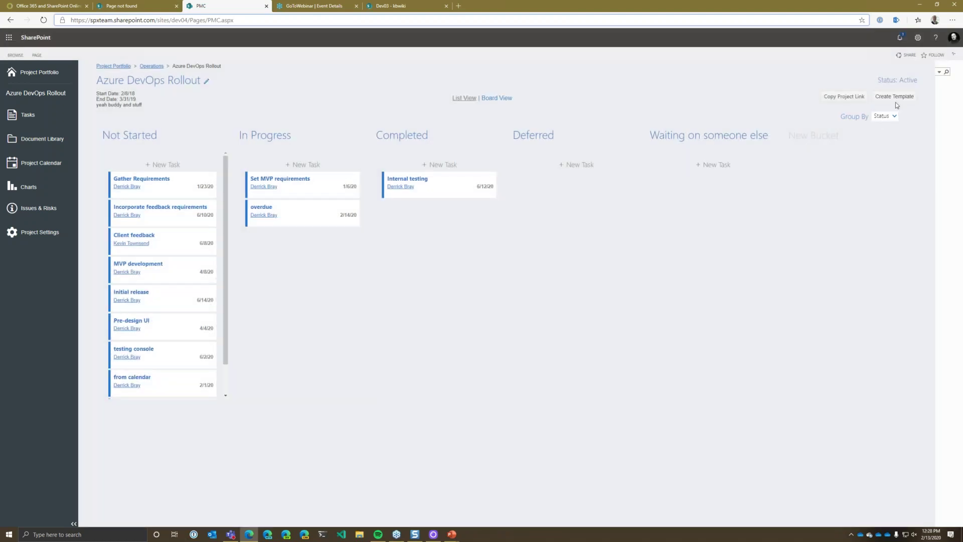
pyautogui.click(464, 98)
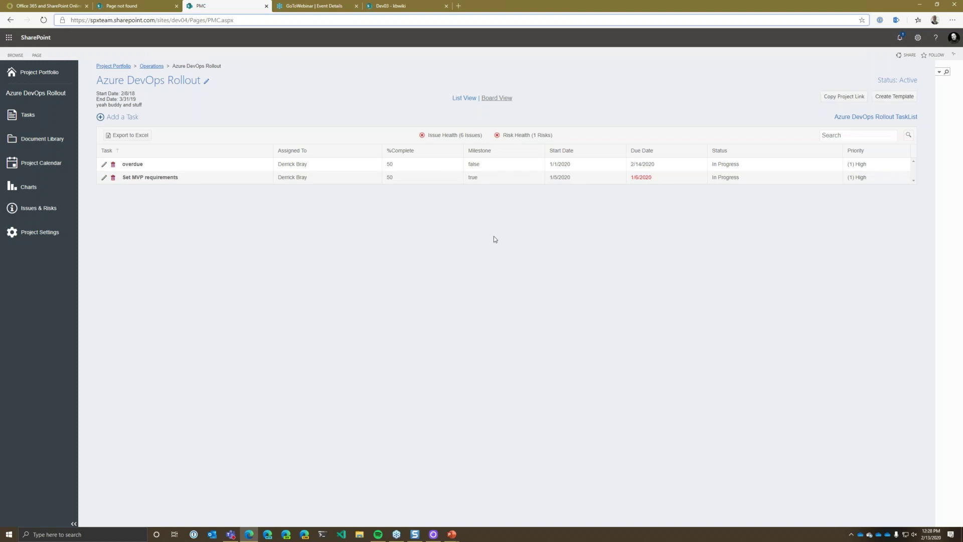
pyautogui.moveTo(630, 177); pyautogui.dragTo(661, 179)
pyautogui.click(654, 192)
pyautogui.moveTo(893, 81); pyautogui.dragTo(910, 81)
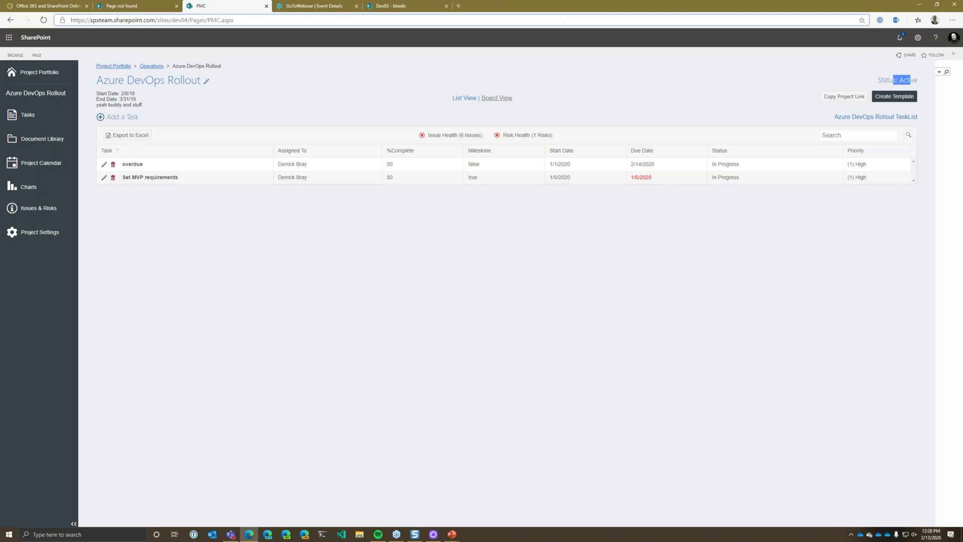
# Step: Copy the Azure DevOps Rollout project link, paste it into a new browser tab's address, and return to the PMC page
pyautogui.click(853, 100)
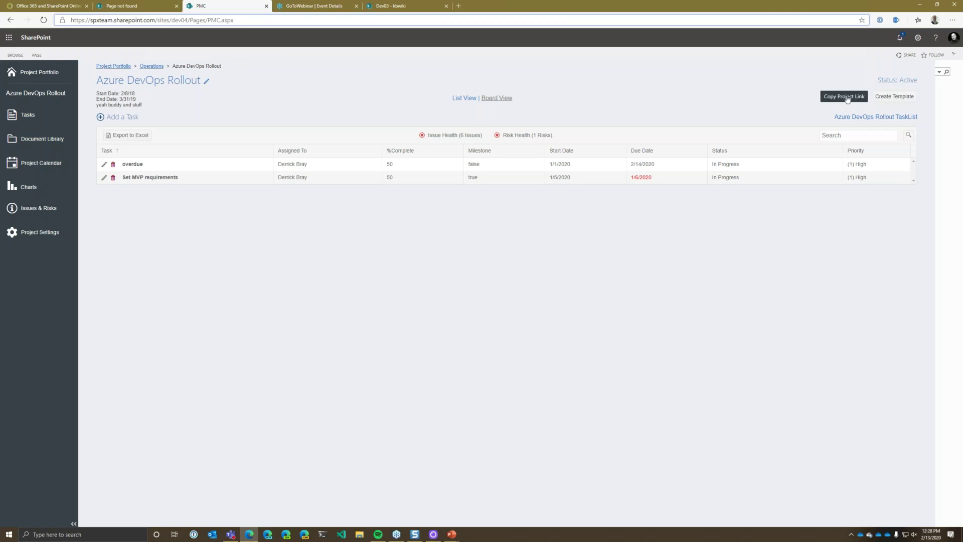
pyautogui.click(458, 6)
pyautogui.hotkey('ctrl', 'v')
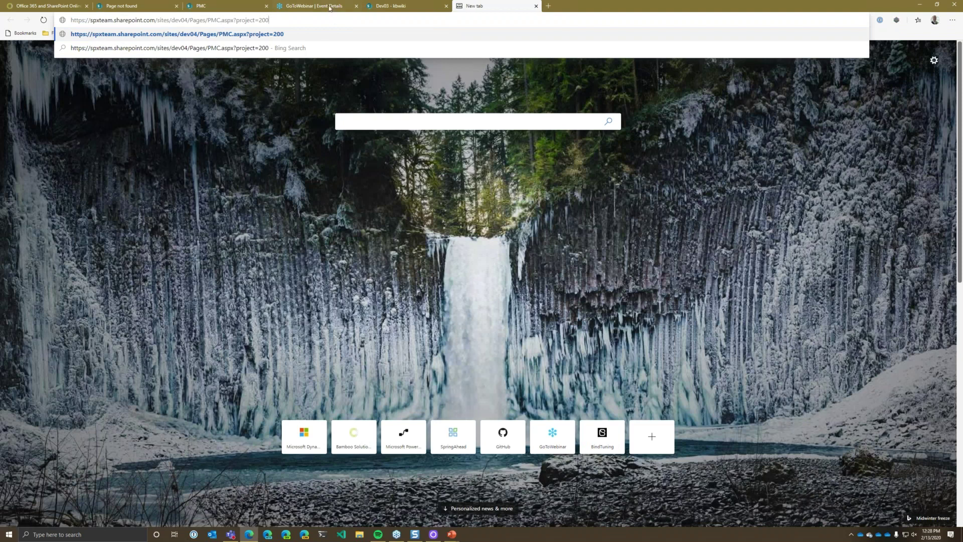
pyautogui.click(158, 7)
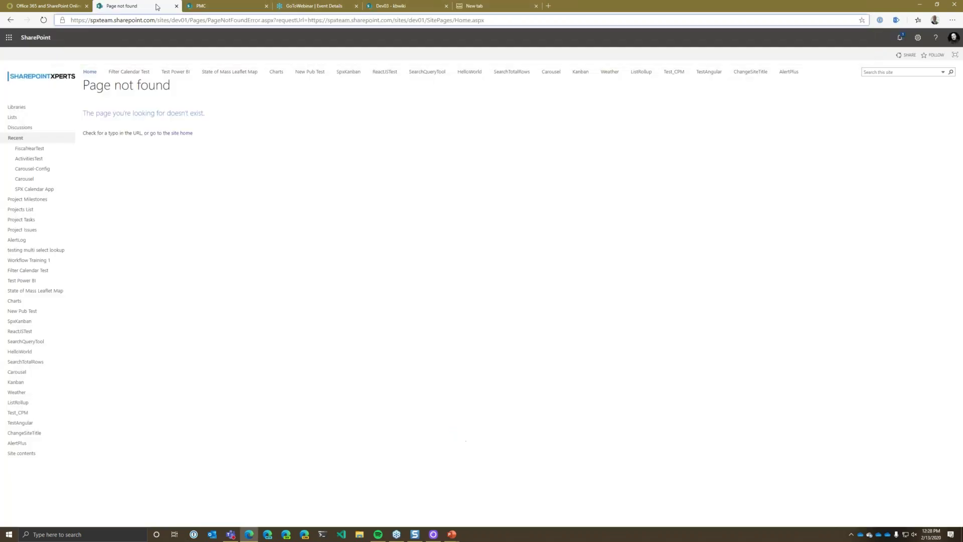
pyautogui.click(211, 7)
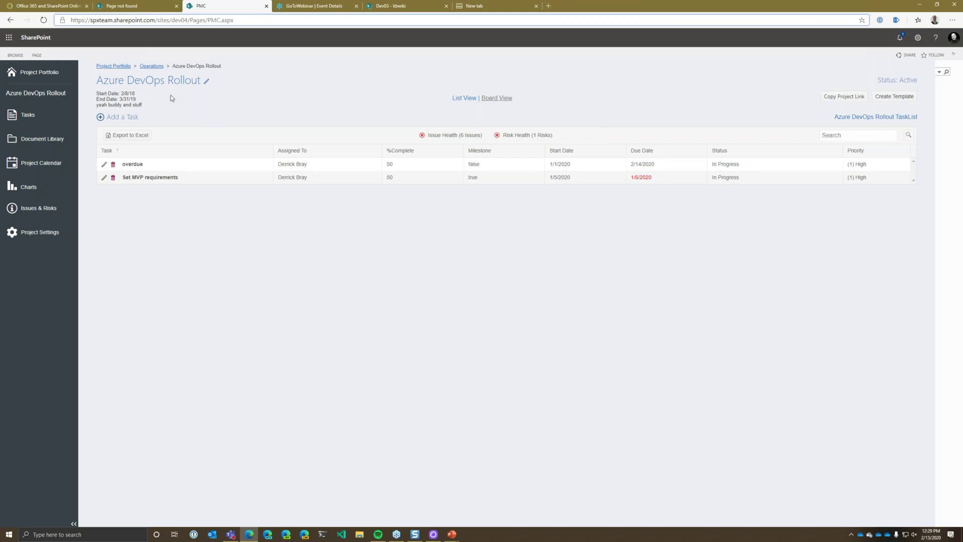
# Step: Review the Azure DevOps Rollout project's details and its end date calendar, and cancel without saving
pyautogui.moveTo(121, 99); pyautogui.dragTo(135, 99)
pyautogui.click(134, 97)
pyautogui.click(205, 81)
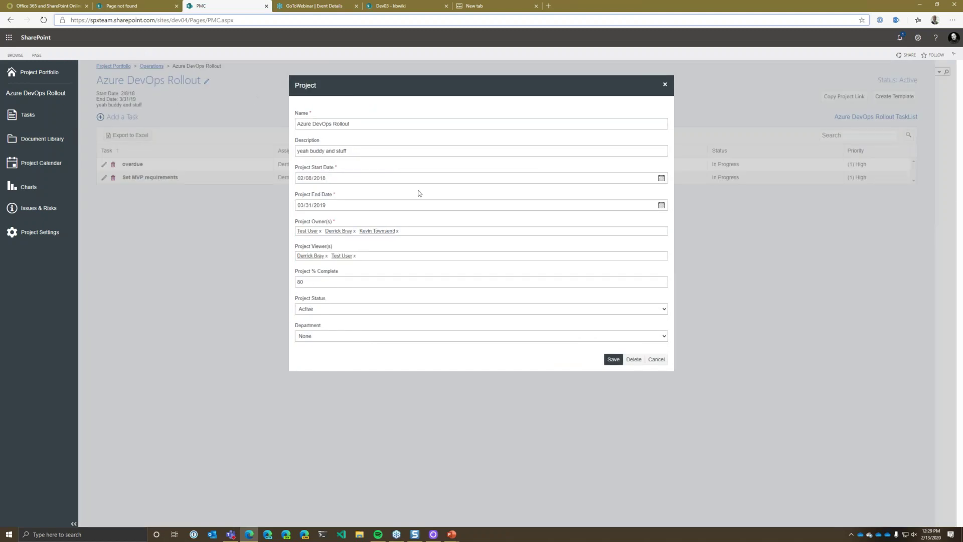
pyautogui.click(662, 206)
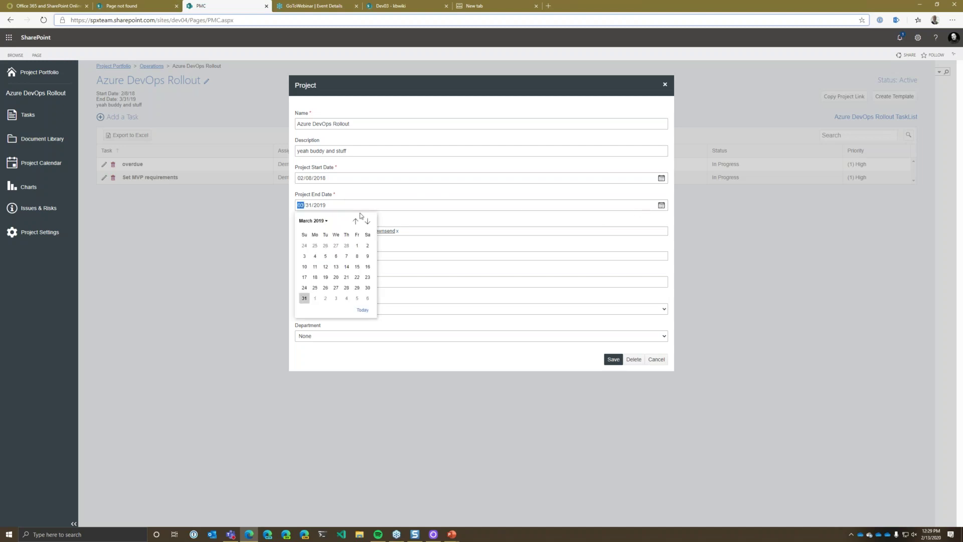
pyautogui.press('Escape')
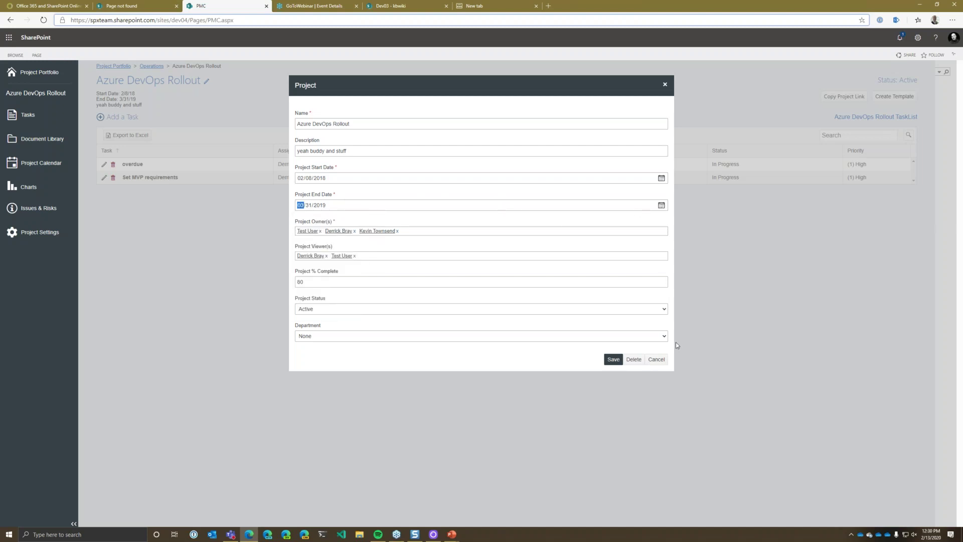
pyautogui.click(656, 359)
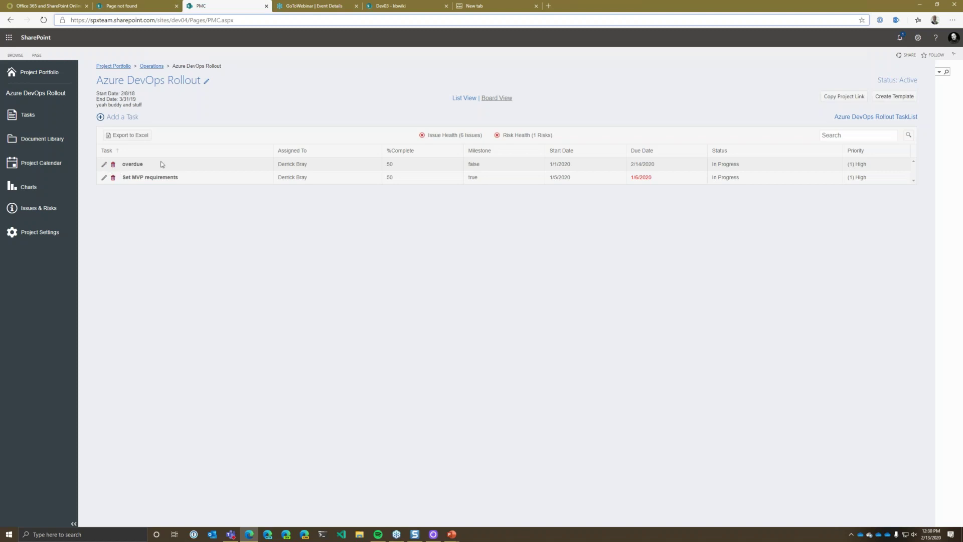
# Step: Look at the details and due date calendar of the task named overdue, and cancel without saving
pyautogui.click(104, 164)
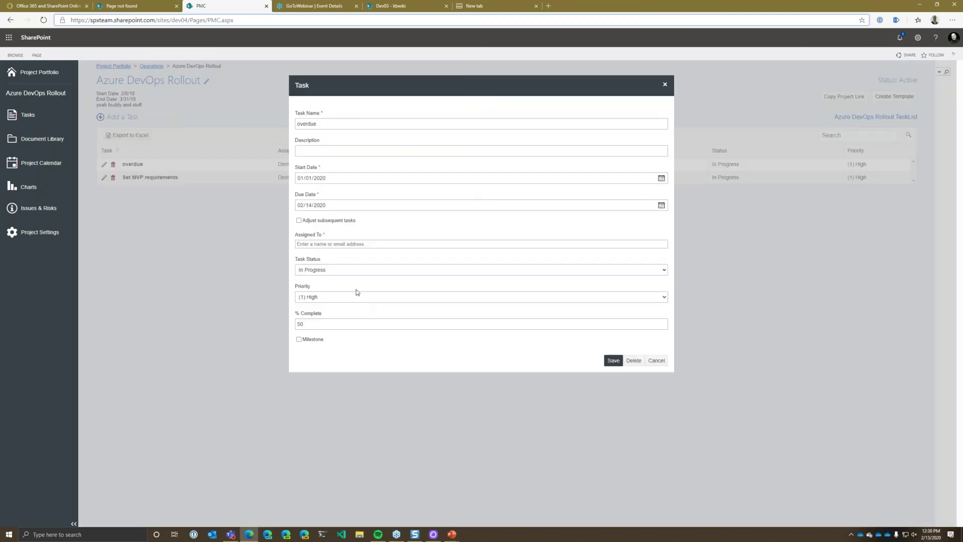
pyautogui.click(662, 205)
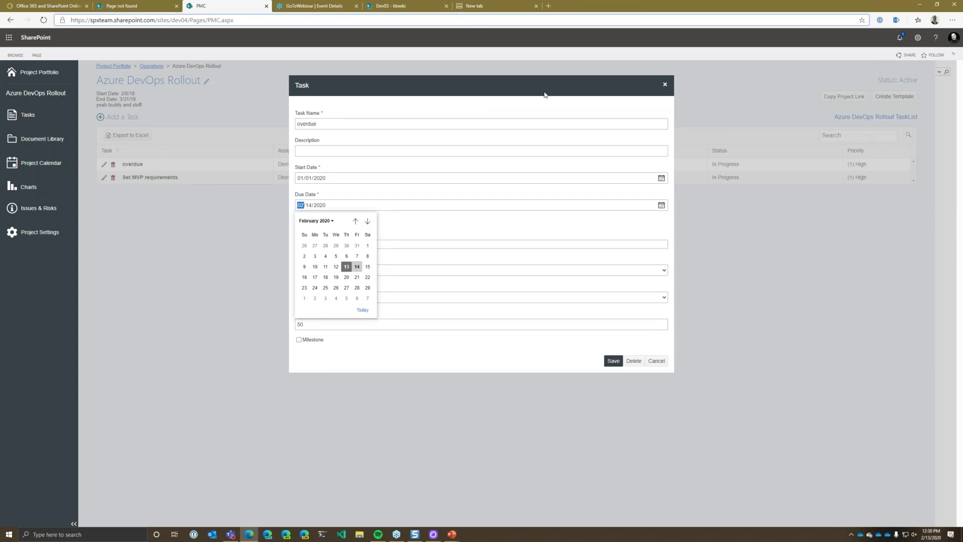
pyautogui.click(570, 104)
pyautogui.click(657, 360)
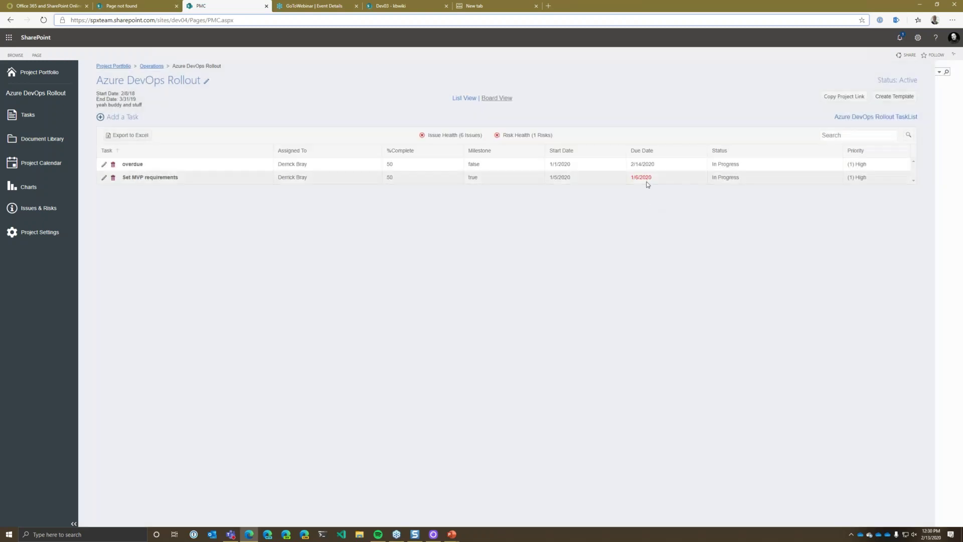
# Step: Try a due date of 02/17/2020 on the overdue task with Adjust subsequent tasks enabled, check the Extend and Decrease options, and cancel
pyautogui.click(104, 164)
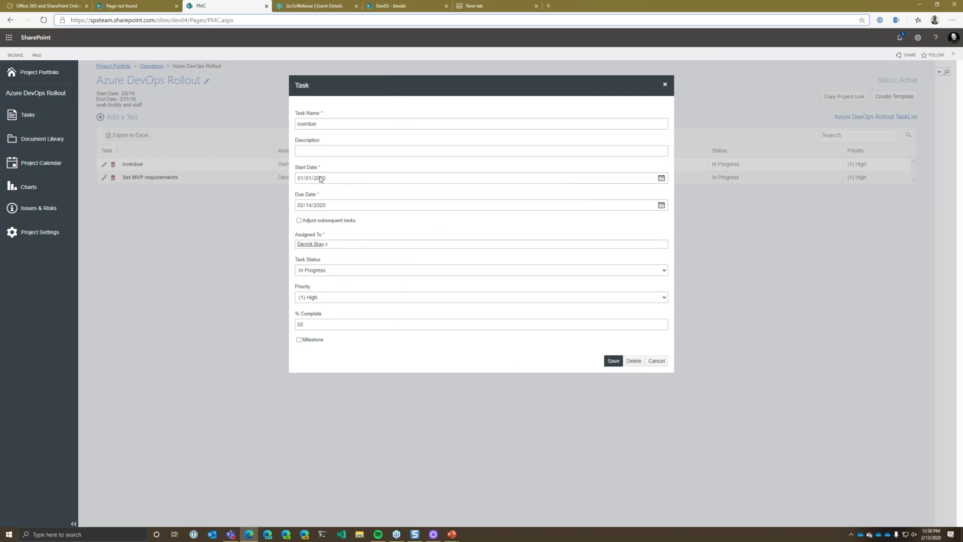
pyautogui.click(647, 207)
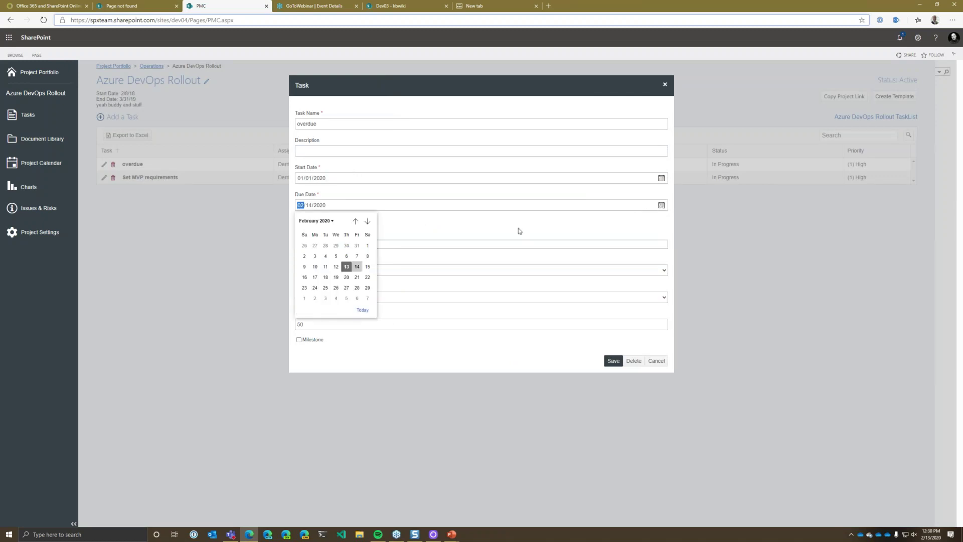
pyautogui.click(315, 276)
pyautogui.click(299, 220)
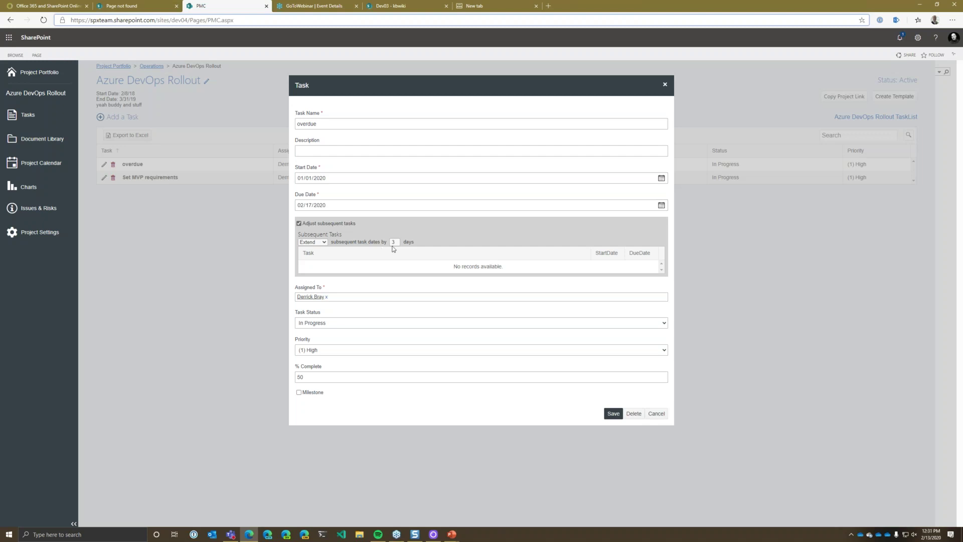
pyautogui.click(322, 242)
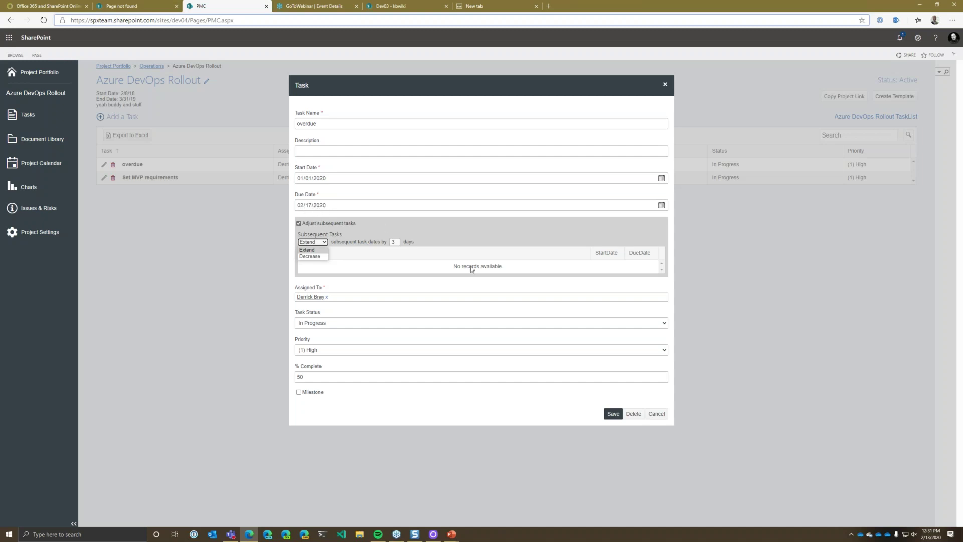
pyautogui.click(536, 241)
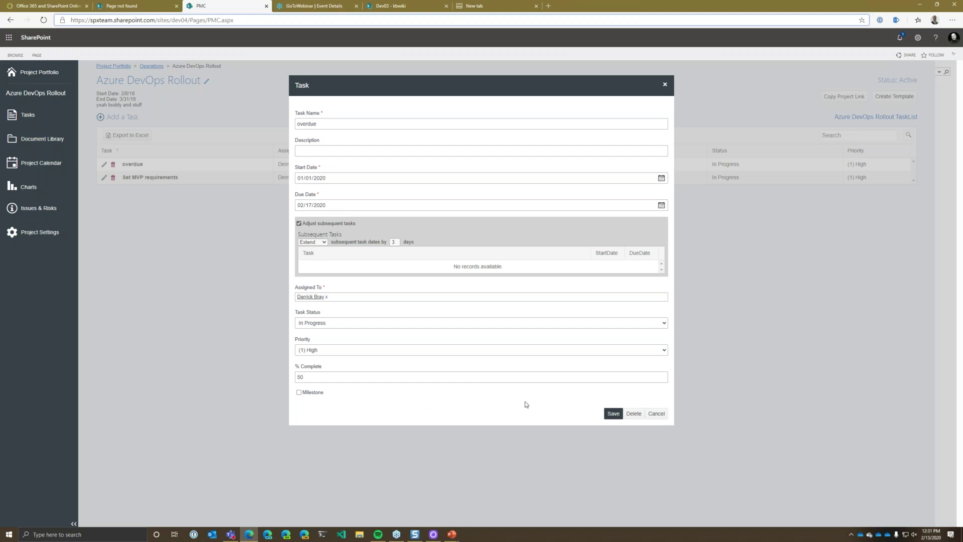
pyautogui.click(378, 325)
pyautogui.click(408, 316)
pyautogui.click(655, 414)
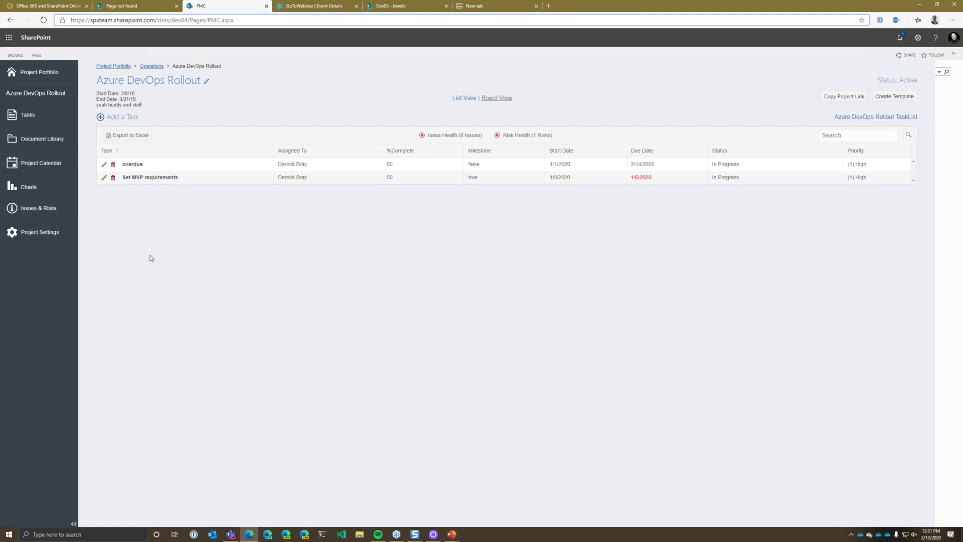
# Step: Reopen Azure DevOps Rollout from the Project Portfolio and examine its document library's commands and the Contacts folder's details
pyautogui.click(44, 78)
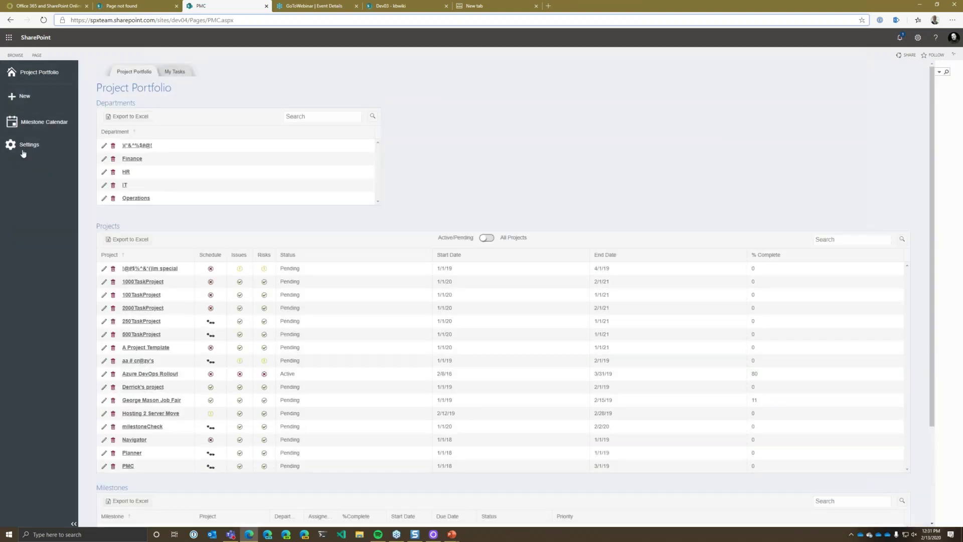
pyautogui.click(150, 374)
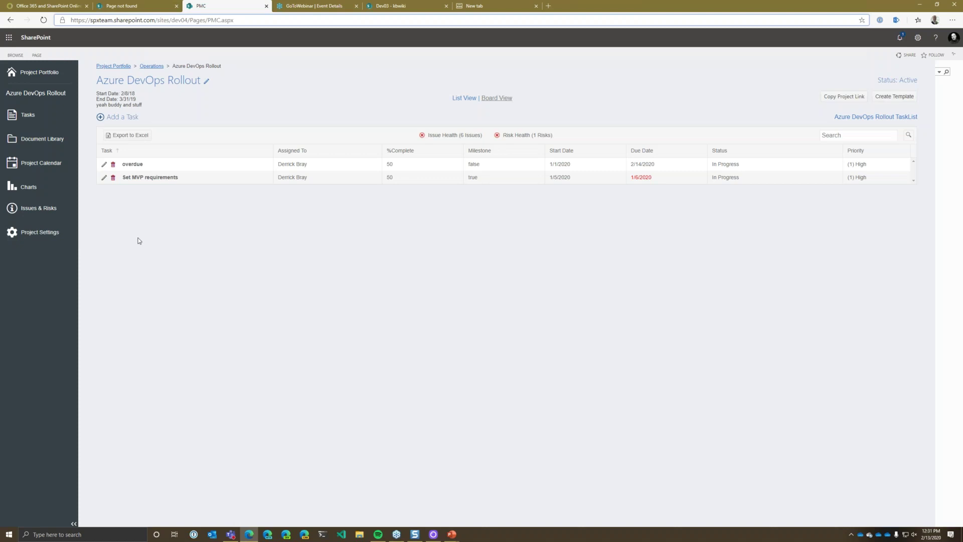
pyautogui.click(60, 140)
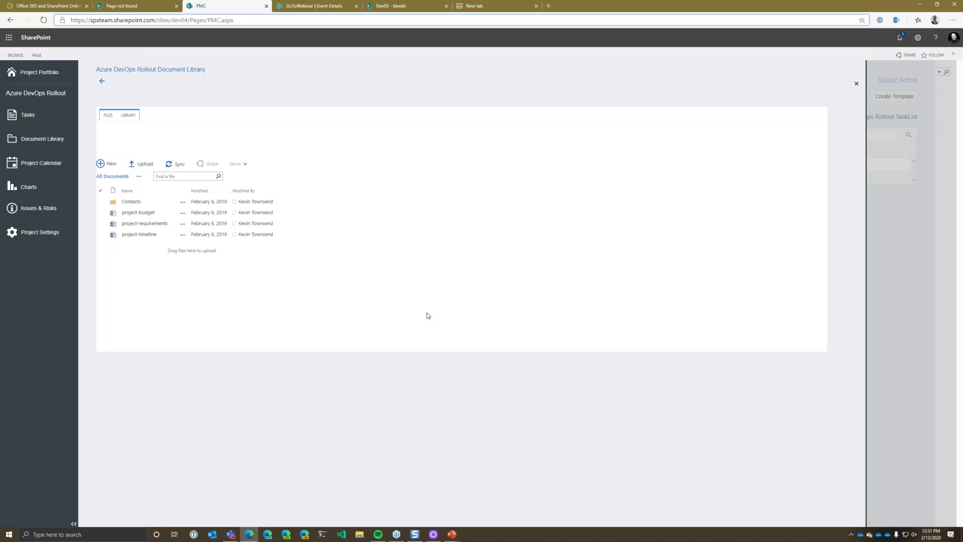
pyautogui.click(131, 115)
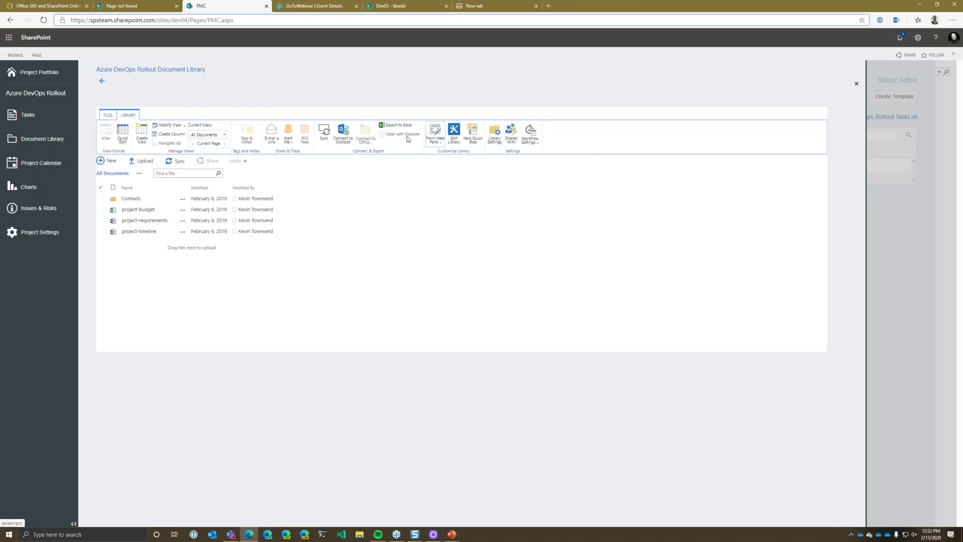
pyautogui.click(108, 115)
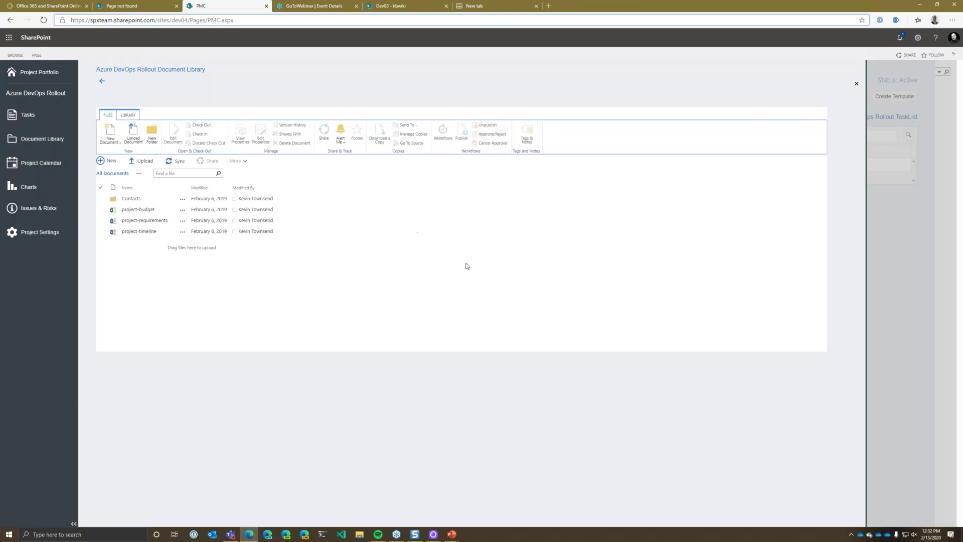
pyautogui.click(182, 199)
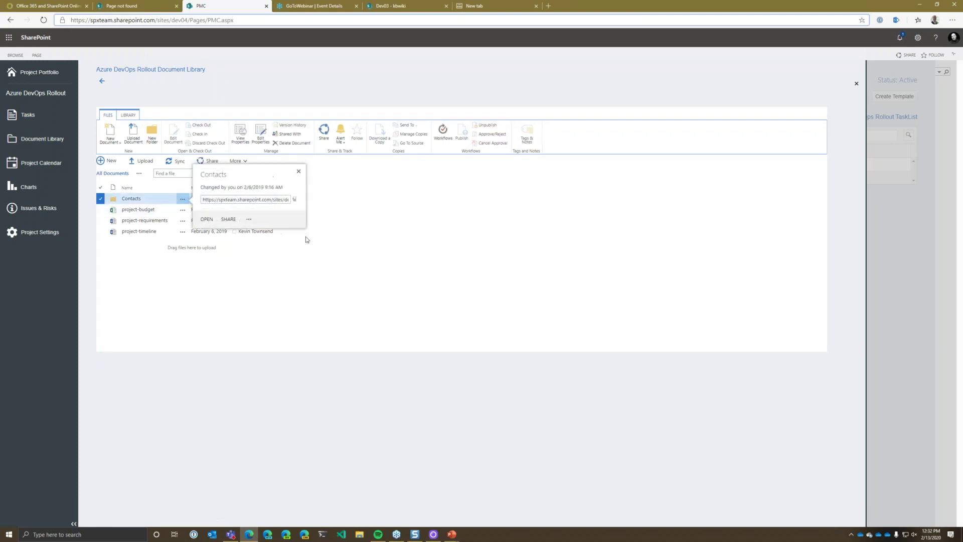
pyautogui.click(366, 250)
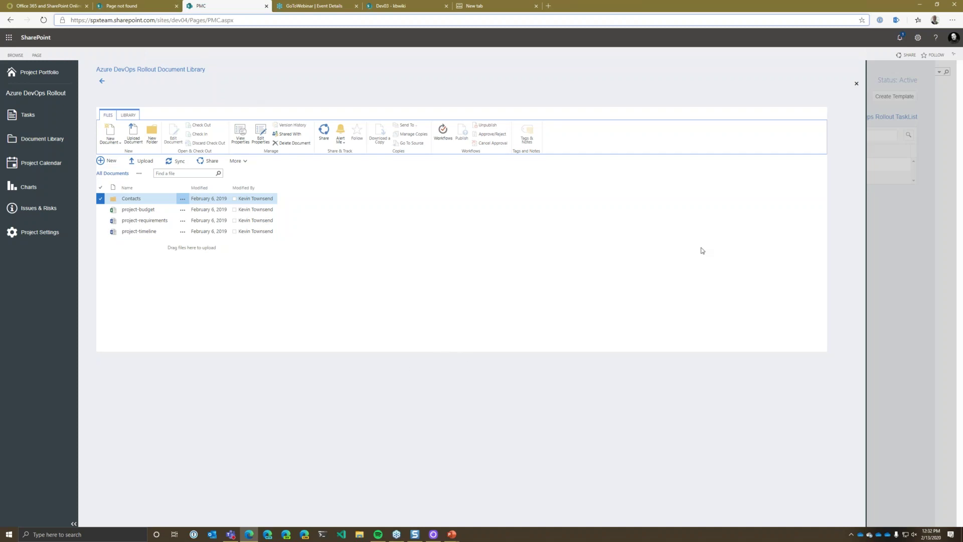
pyautogui.click(856, 84)
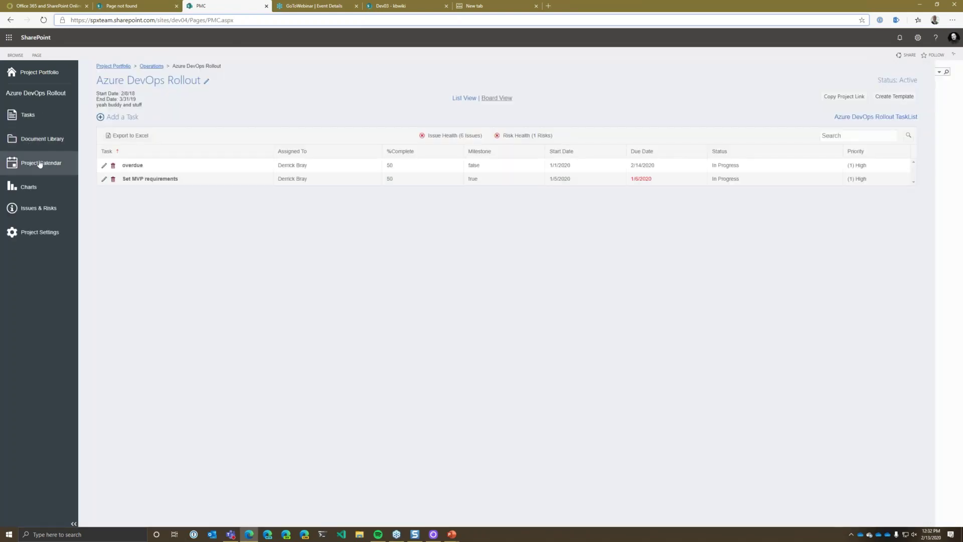
# Step: View the project calendar in the Month, Agenda and 3 Months views, and look through the project's task charts
pyautogui.click(40, 162)
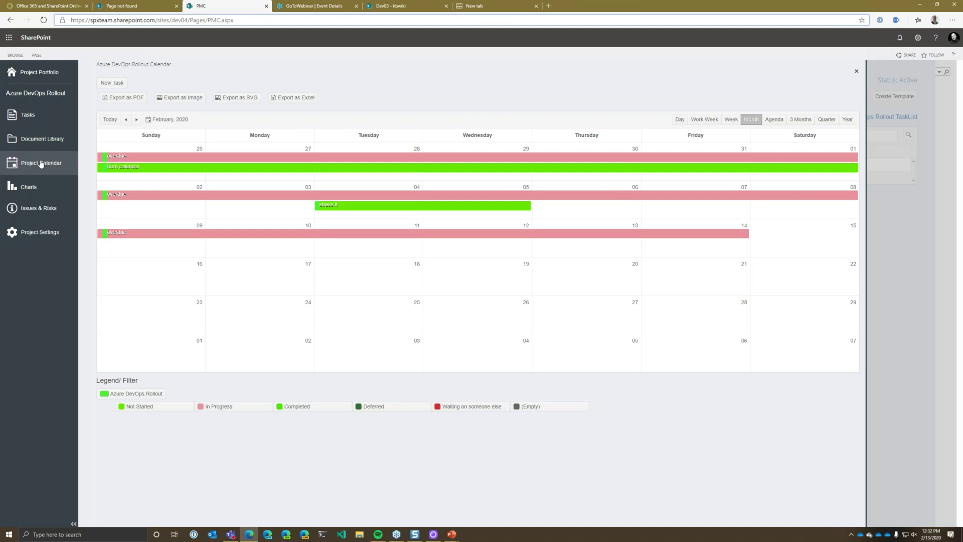
pyautogui.moveTo(378, 206)
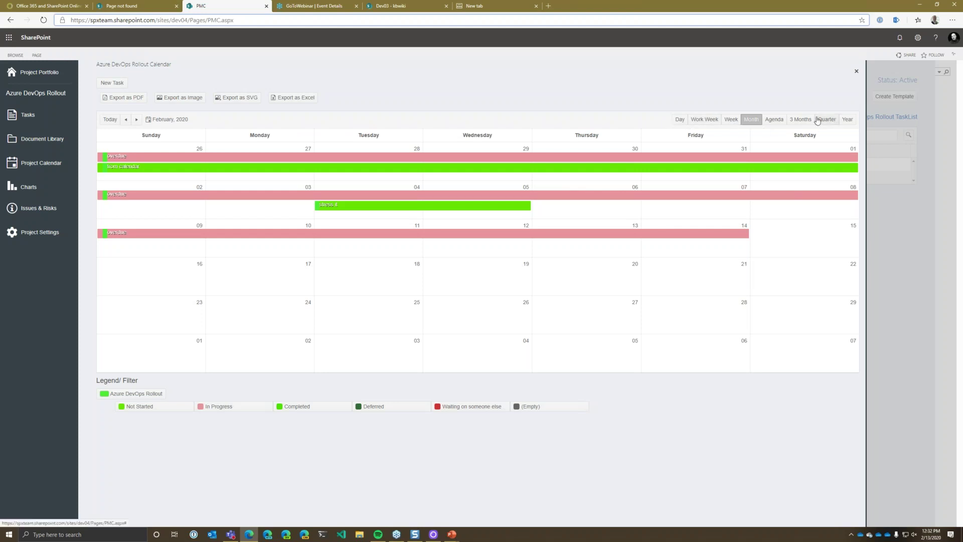
pyautogui.click(774, 120)
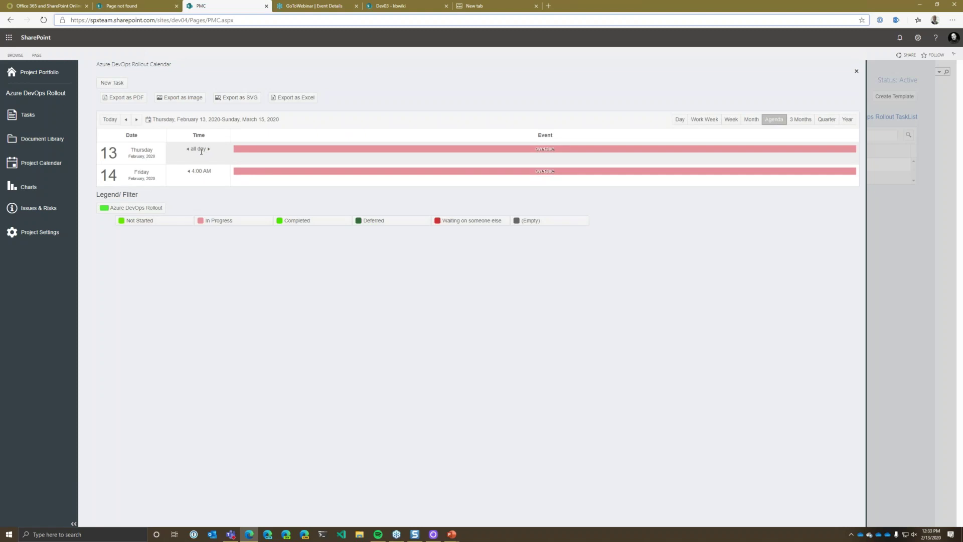
pyautogui.moveTo(553, 152)
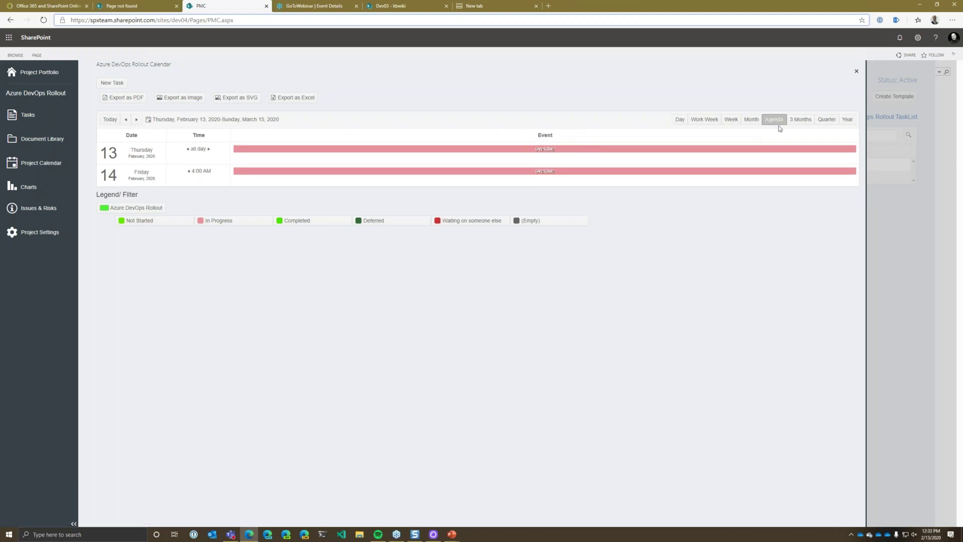
pyautogui.click(801, 119)
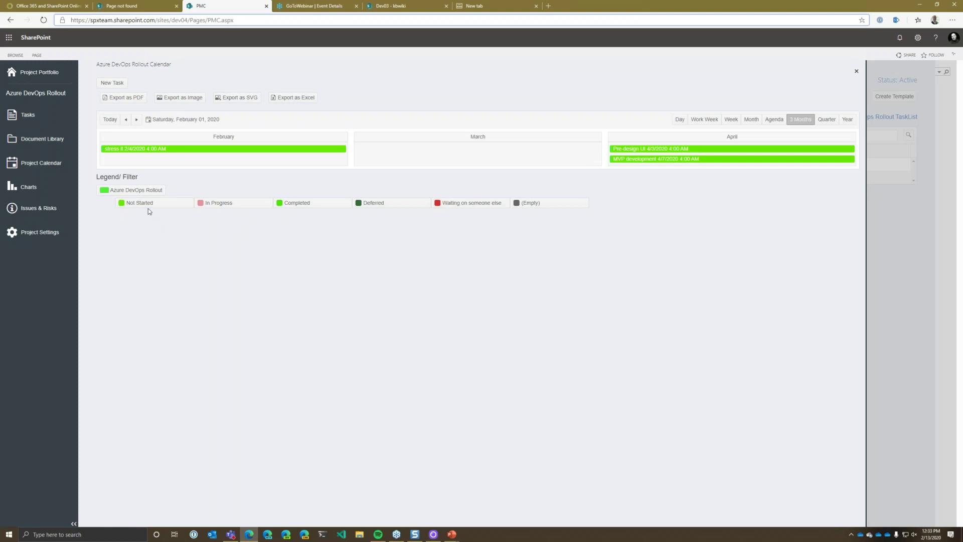
pyautogui.click(30, 188)
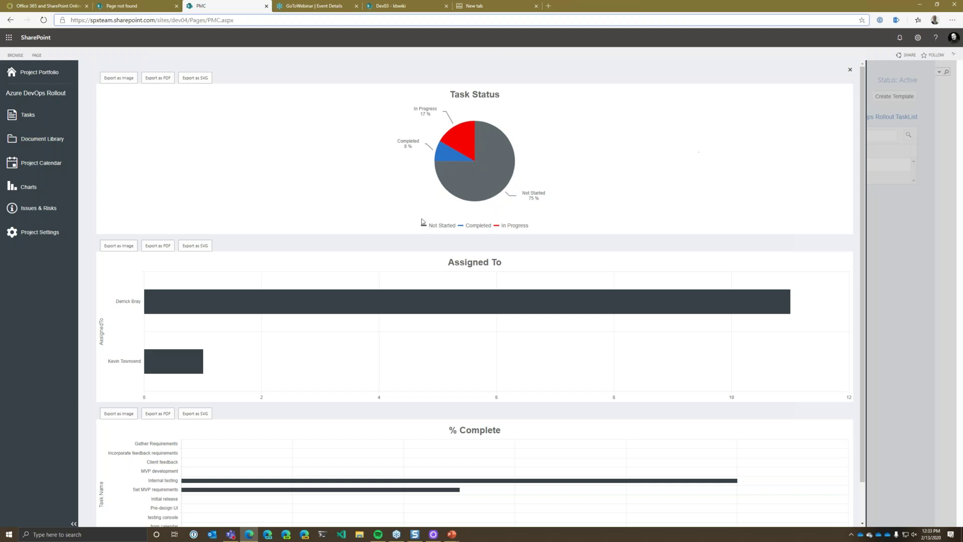
pyautogui.scroll(-1, 271, 249)
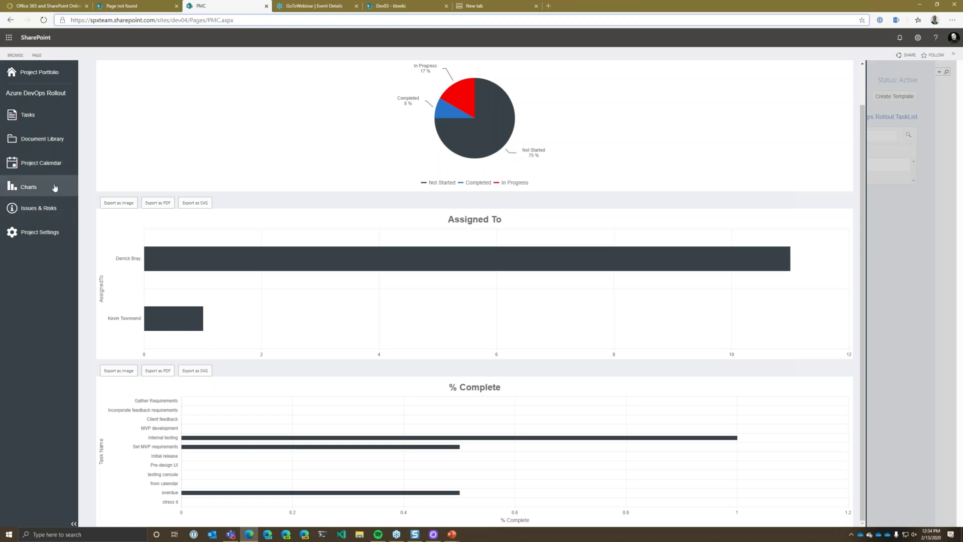
# Step: Review the status, related task, category and priority options of the issue "are there perms here" under Issues & Risks, and cancel without saving
pyautogui.click(56, 206)
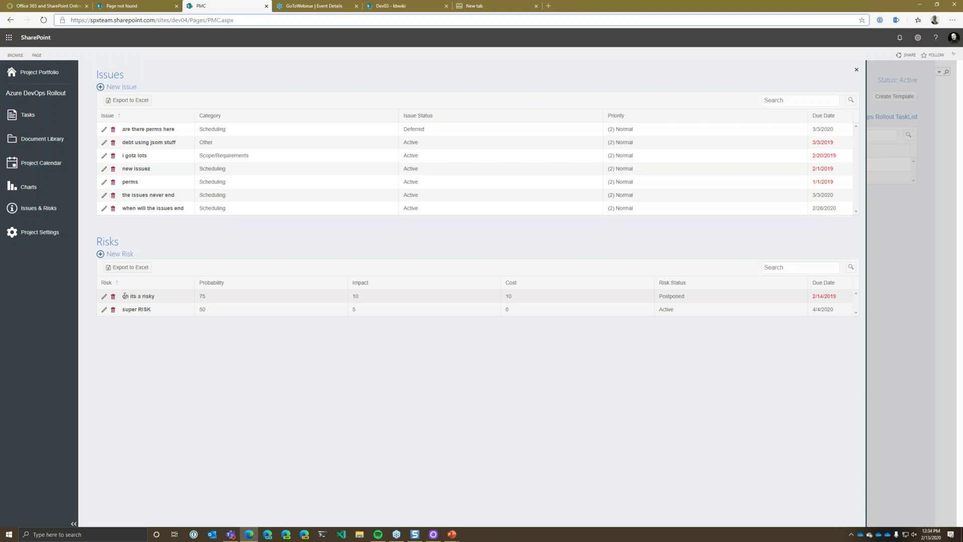
pyautogui.click(104, 130)
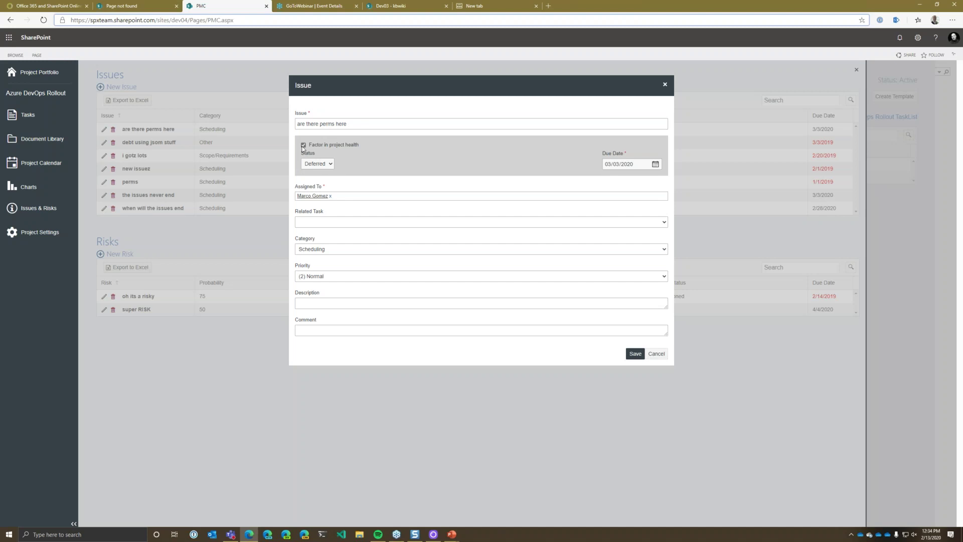
pyautogui.click(331, 164)
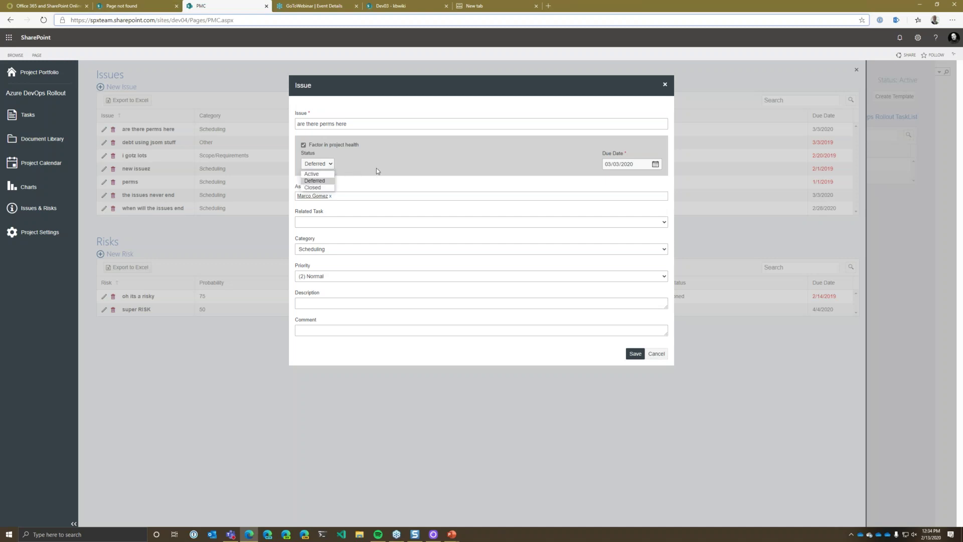
pyautogui.click(588, 171)
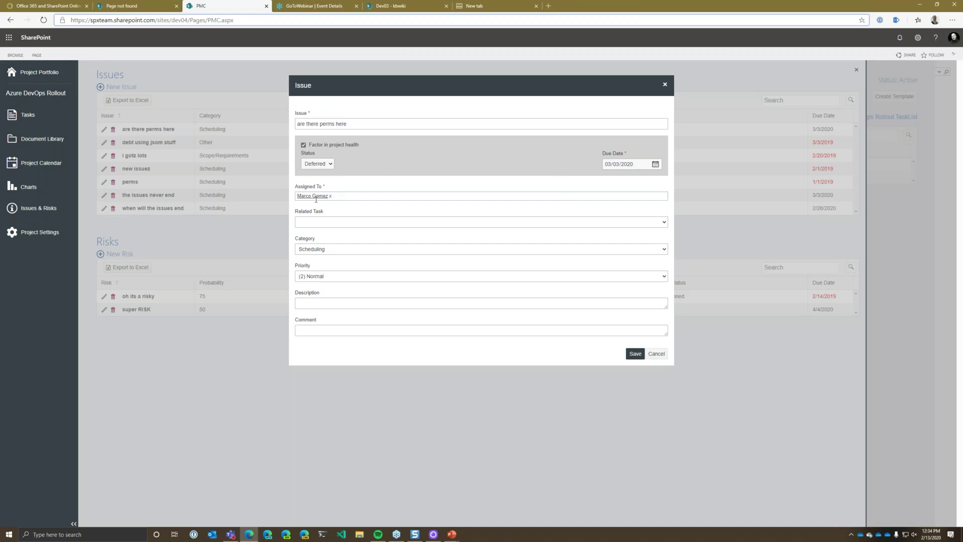
pyautogui.click(648, 224)
pyautogui.click(372, 212)
pyautogui.click(339, 249)
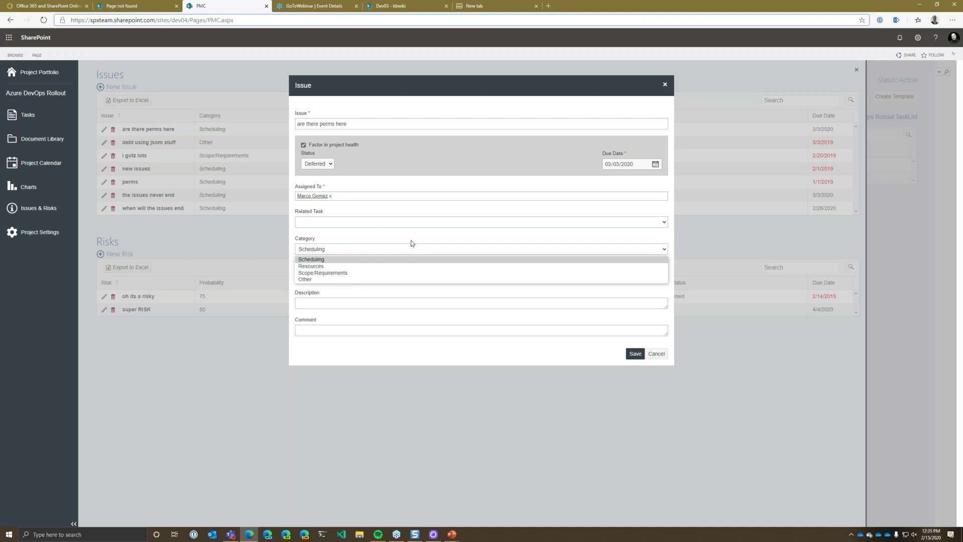
pyautogui.click(470, 249)
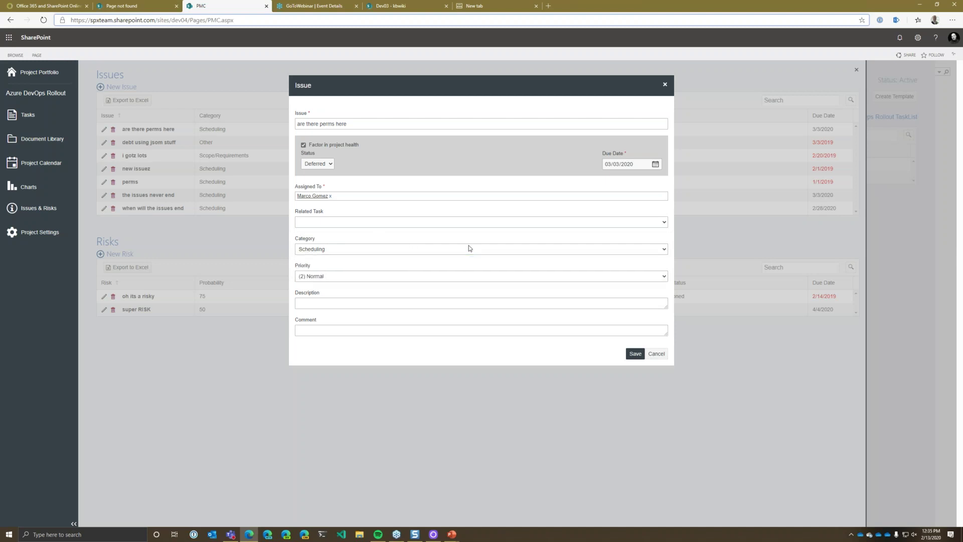
pyautogui.click(334, 277)
pyautogui.click(368, 331)
pyautogui.click(656, 354)
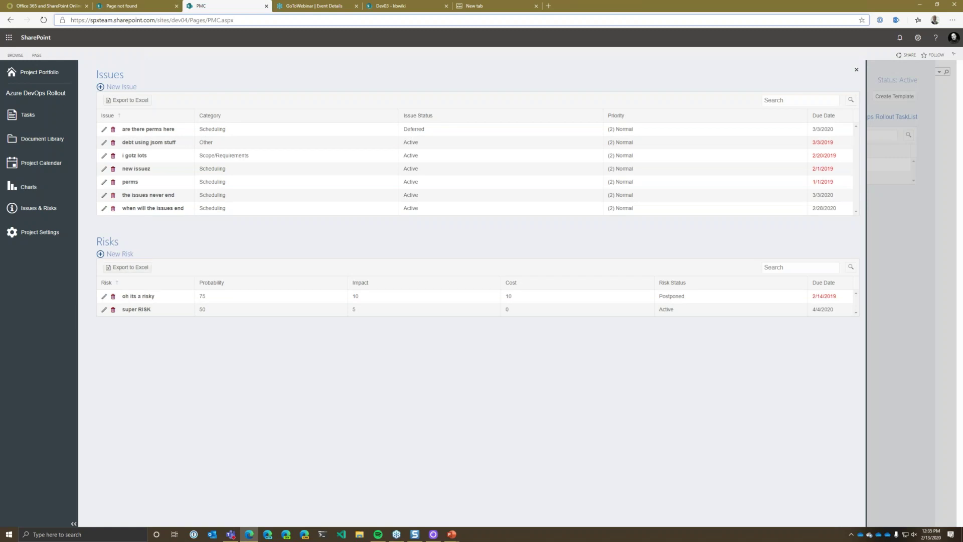
# Step: Open the risk "oh its a risky" for editing and check its cost field and status options
pyautogui.click(104, 296)
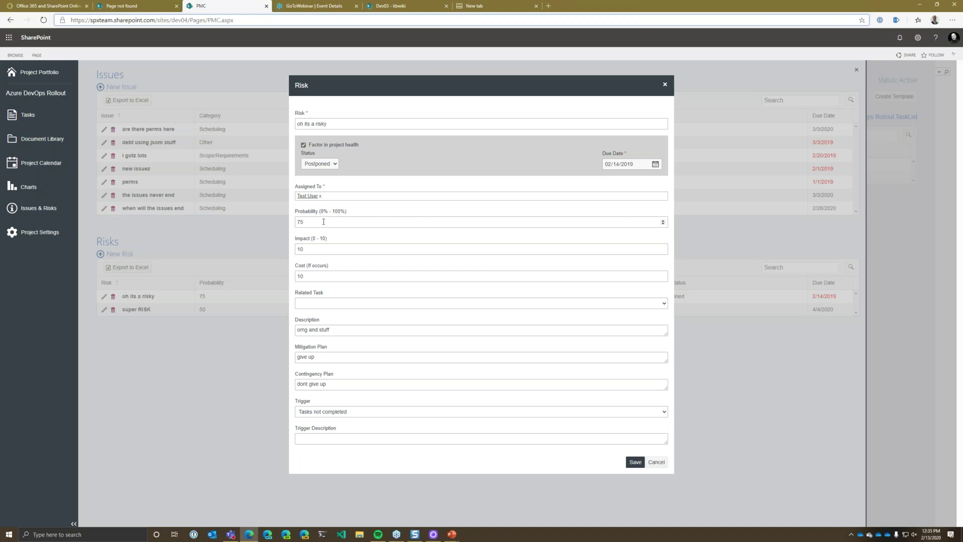
pyautogui.click(357, 274)
pyautogui.click(333, 162)
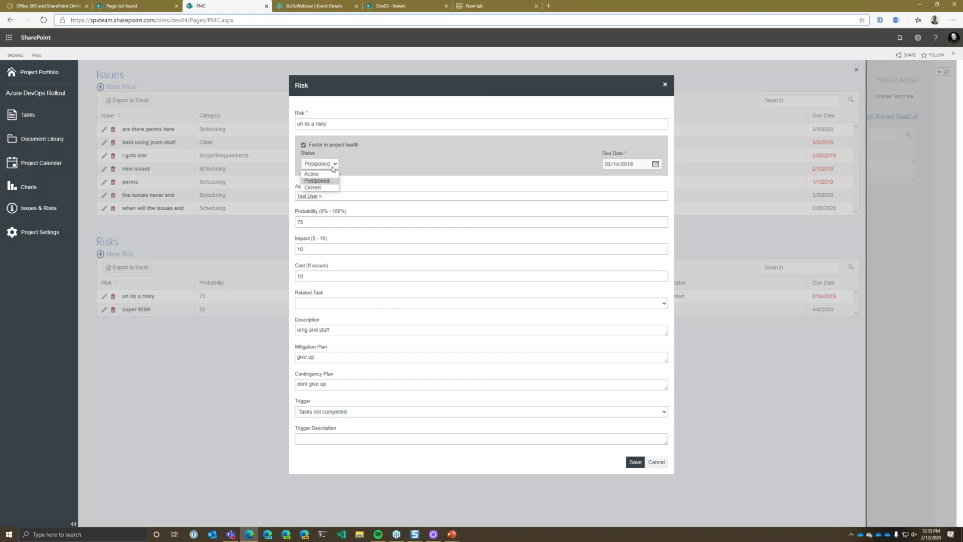
pyautogui.click(384, 165)
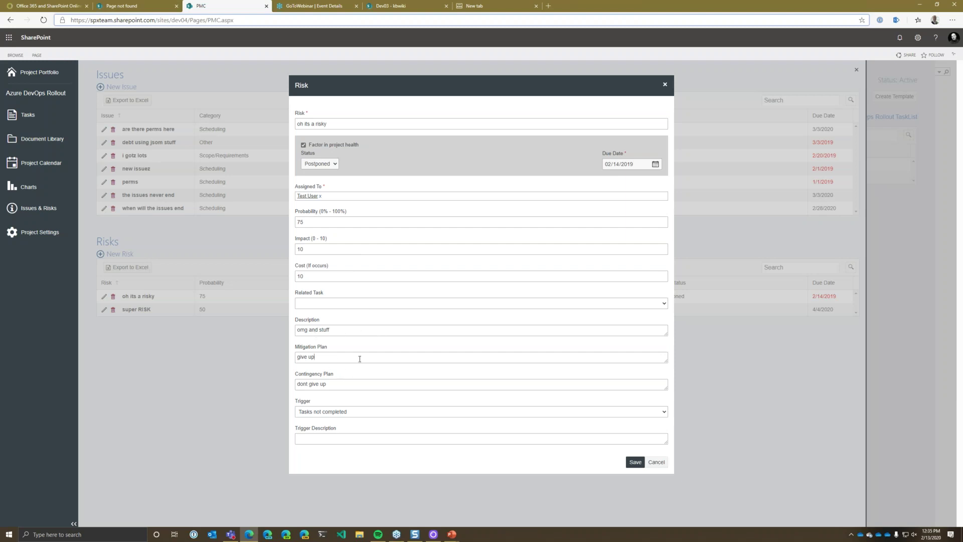
# Step: Enlarge the Mitigation Plan and Contingency Plan text boxes of the risk "oh its a risky"
pyautogui.moveTo(666, 361); pyautogui.dragTo(659, 424)
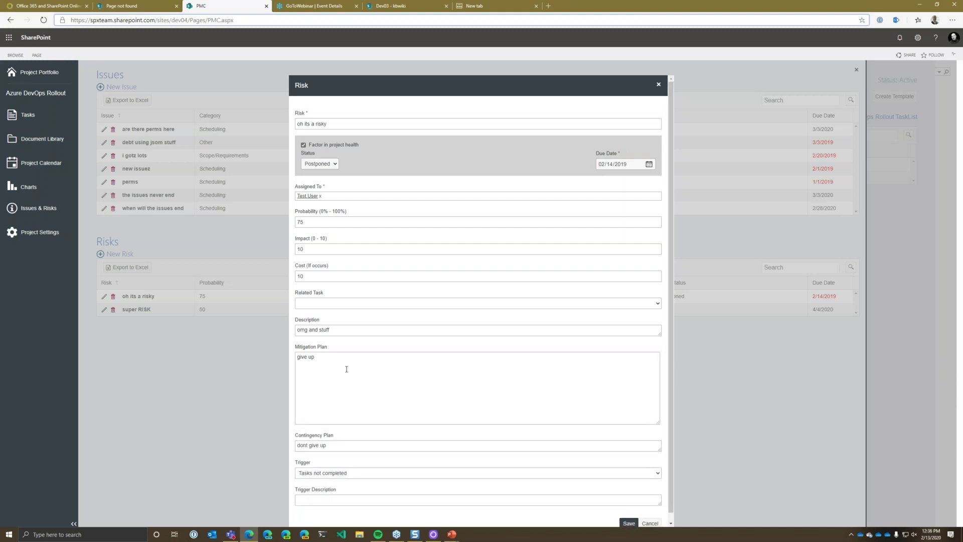
pyautogui.scroll(-1, 366, 393)
pyautogui.click(387, 436)
pyautogui.moveTo(660, 442); pyautogui.dragTo(666, 471)
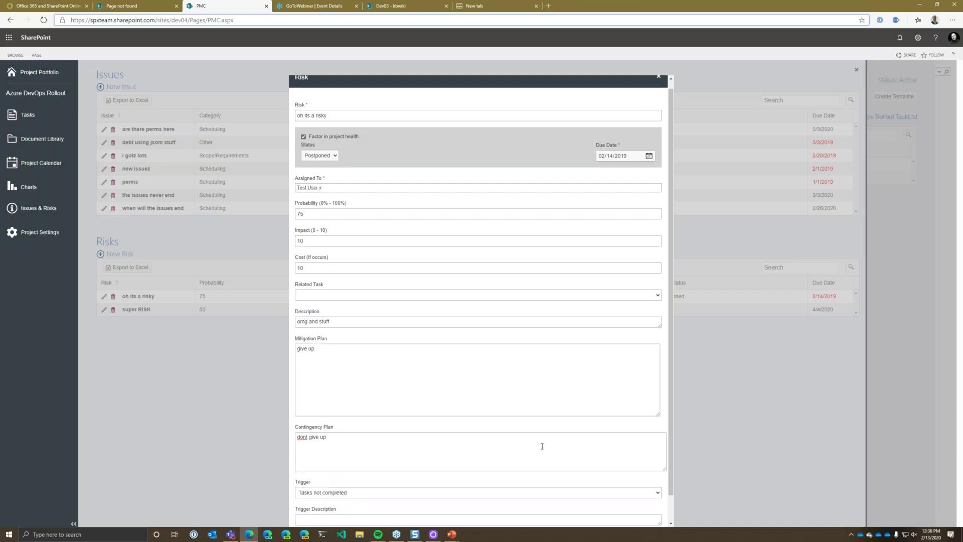
pyautogui.scroll(-1, 542, 446)
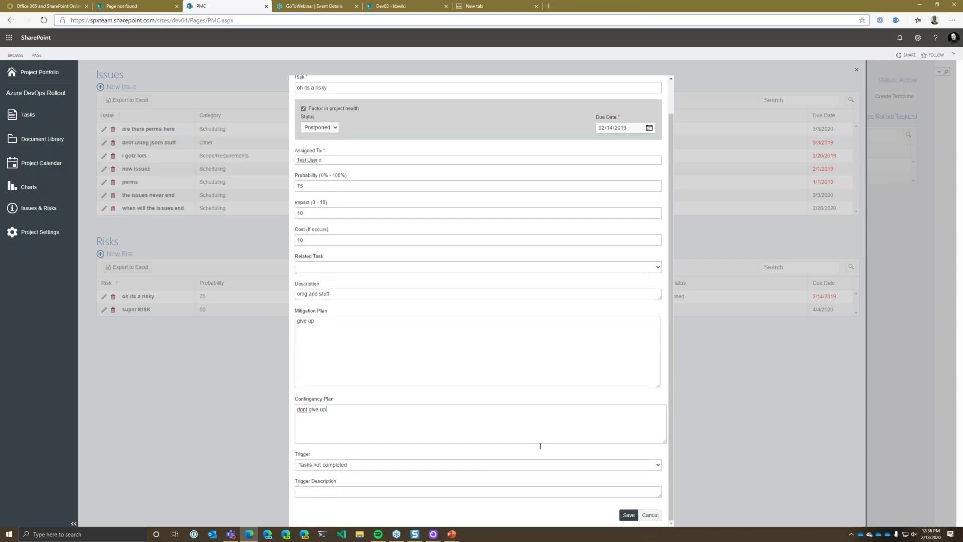
# Step: Review the risk's Trigger options and Trigger Description field, and cancel without saving
pyautogui.click(349, 468)
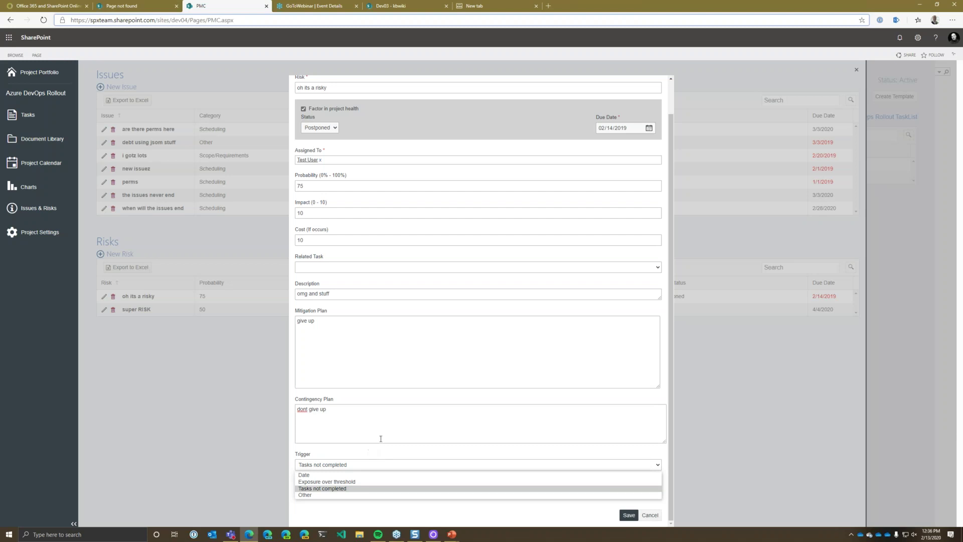
pyautogui.click(383, 442)
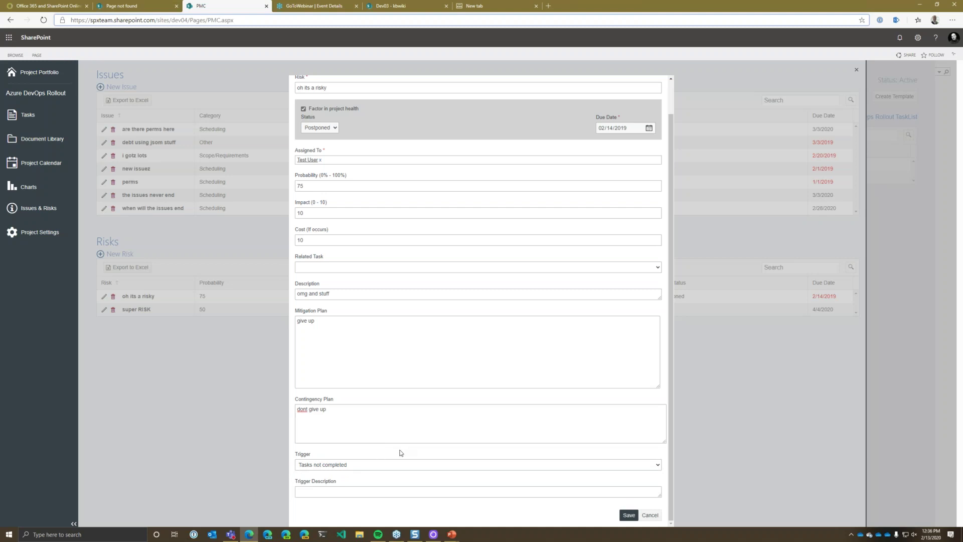
pyautogui.click(392, 491)
pyautogui.click(651, 515)
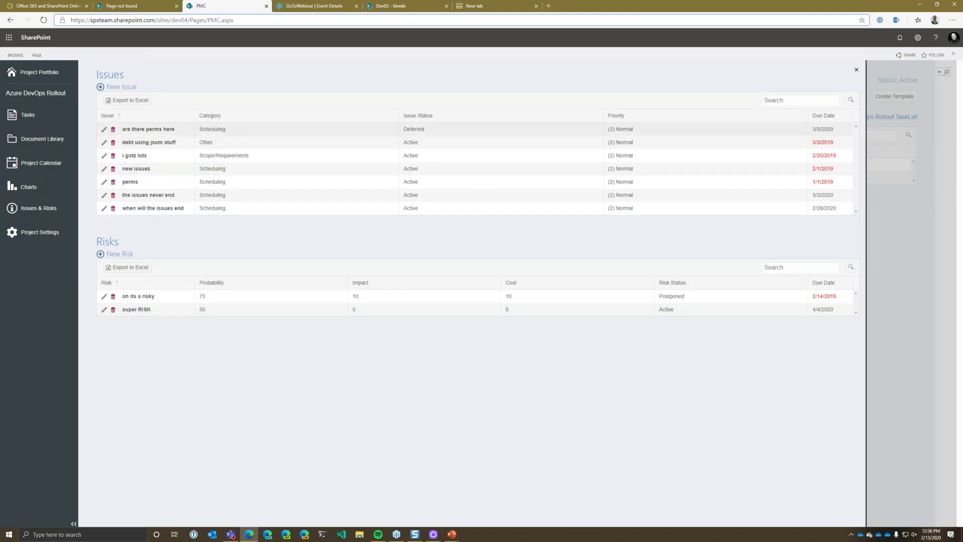
# Step: Sort the issues by priority, and examine the project settings' health thresholds and task status and priority filters
pyautogui.click(626, 120)
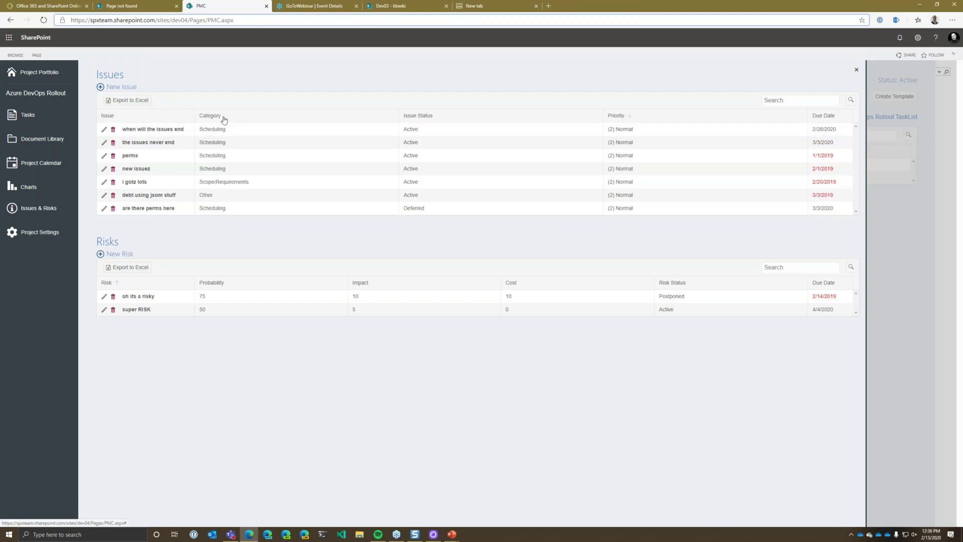
pyautogui.click(38, 232)
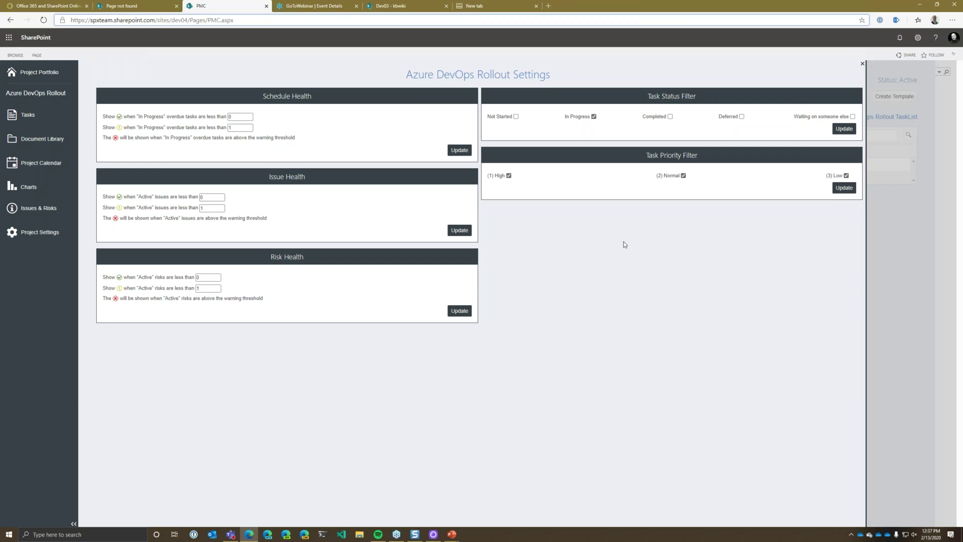
pyautogui.moveTo(657, 97); pyautogui.dragTo(702, 98)
pyautogui.click(708, 98)
pyautogui.moveTo(658, 155); pyautogui.dragTo(687, 156)
pyautogui.click(609, 200)
pyautogui.click(862, 64)
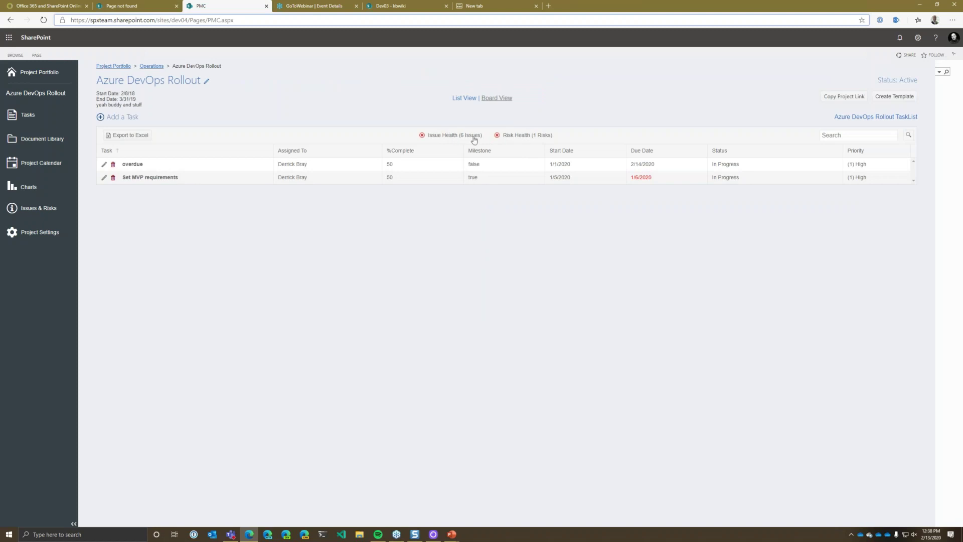
# Step: Open the Azure DevOps Rollout TaskList from the project page, review its list management commands, and close it
pyautogui.click(450, 139)
pyautogui.click(873, 118)
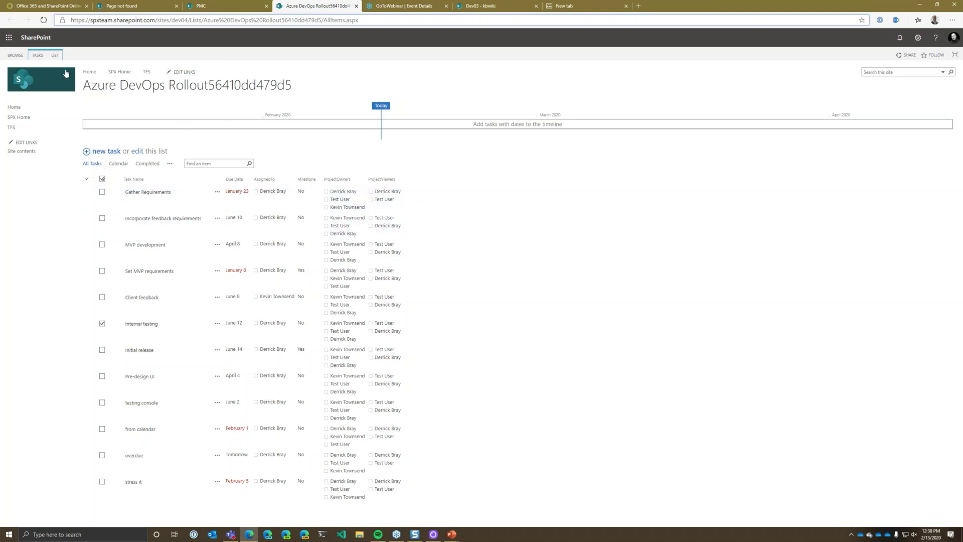
pyautogui.click(56, 55)
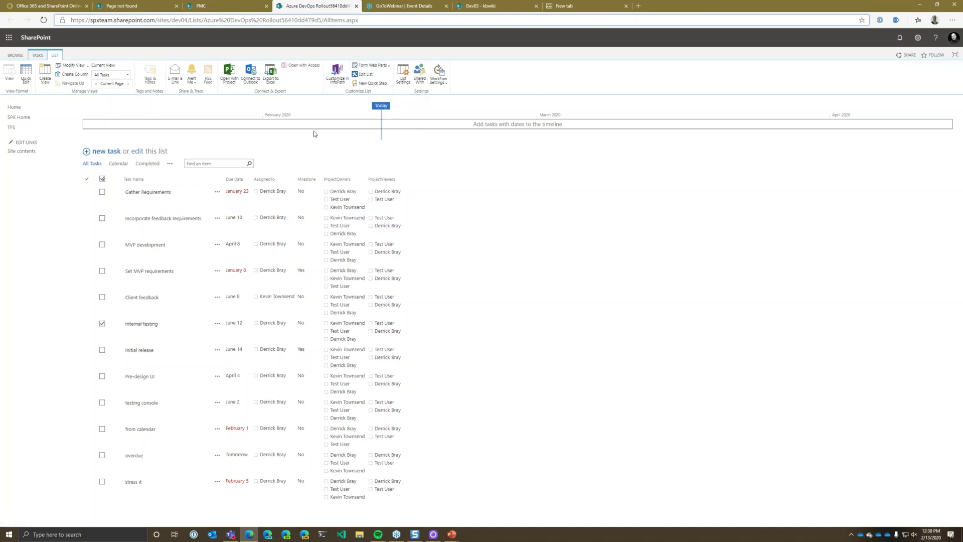
pyautogui.click(357, 5)
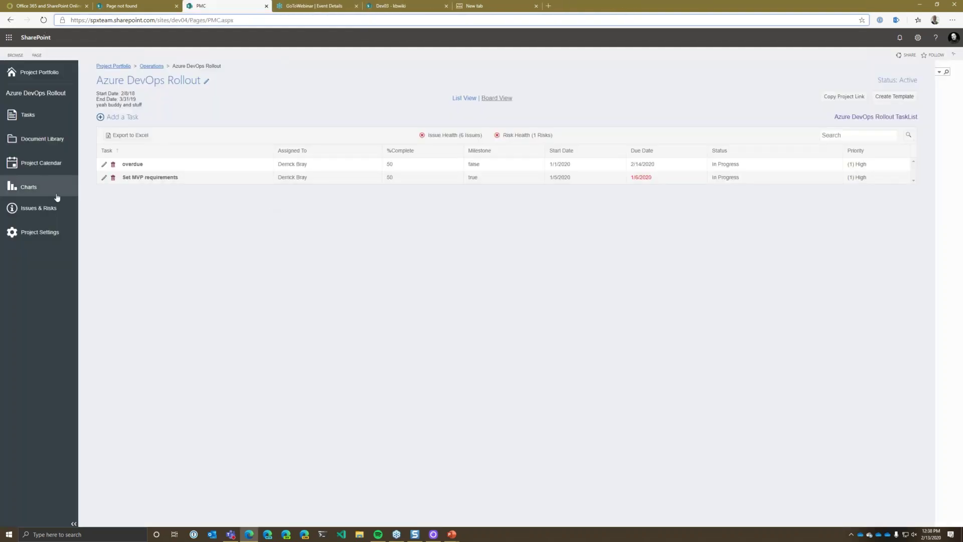
# Step: Return to the Project Portfolio and look through its departments, projects and milestones
pyautogui.click(47, 82)
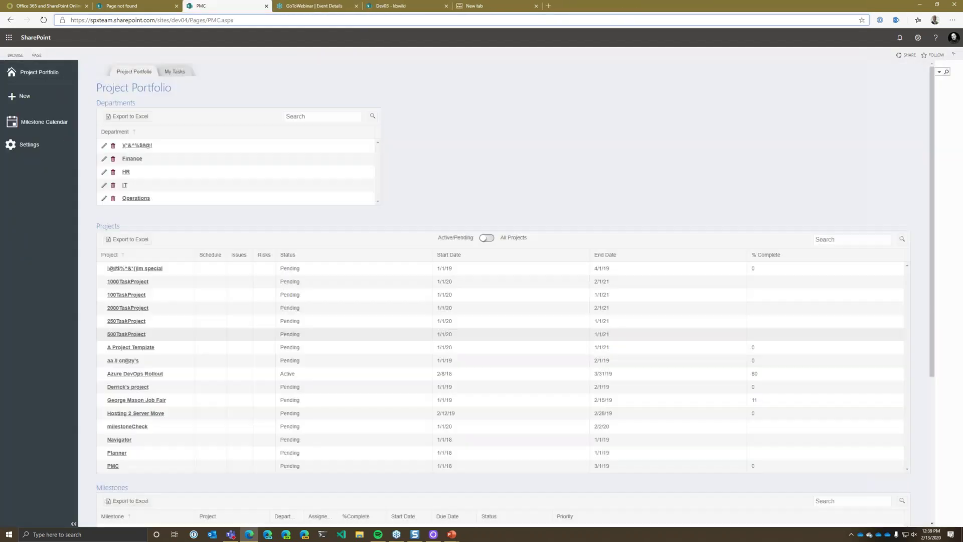
pyautogui.scroll(-1, 736, 314)
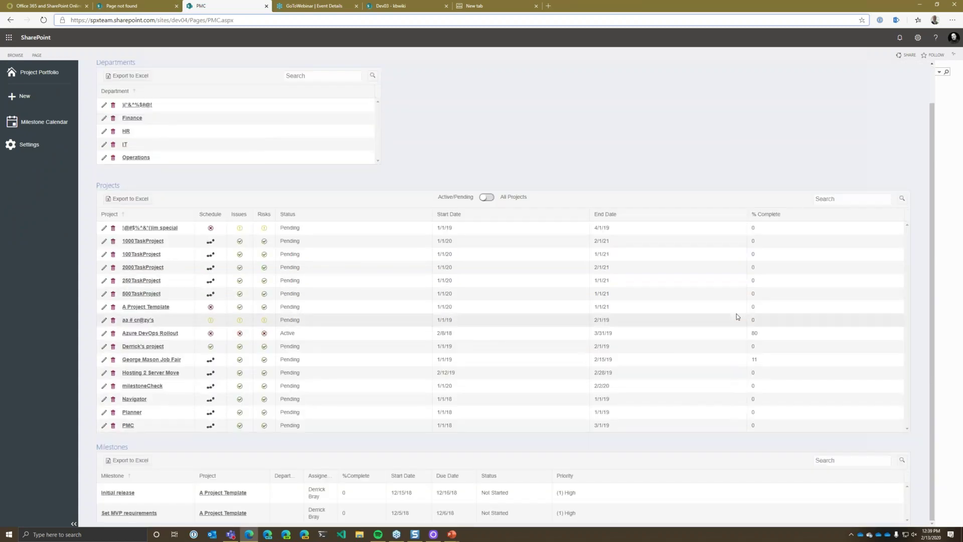
pyautogui.scroll(-2, 738, 320)
pyautogui.scroll(-3, 739, 320)
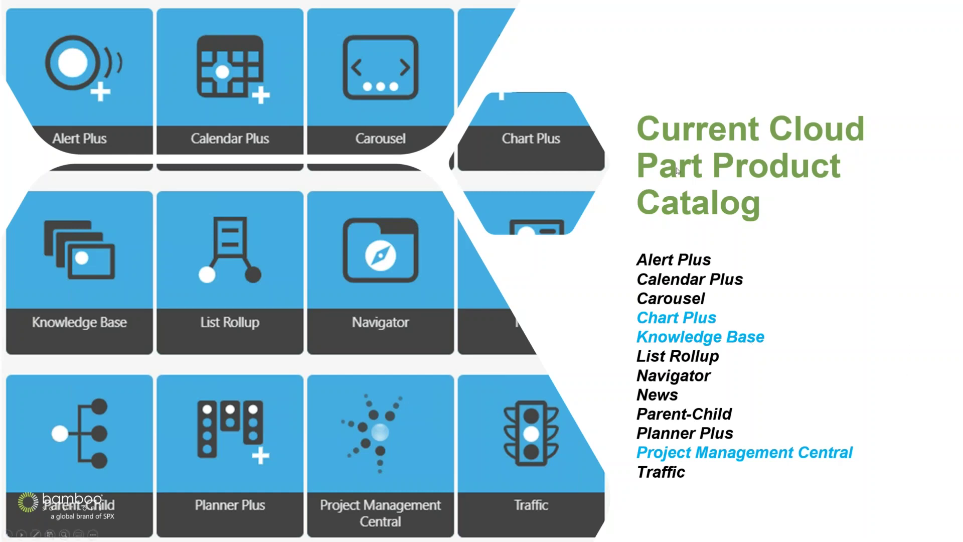
pyautogui.click(654, 138)
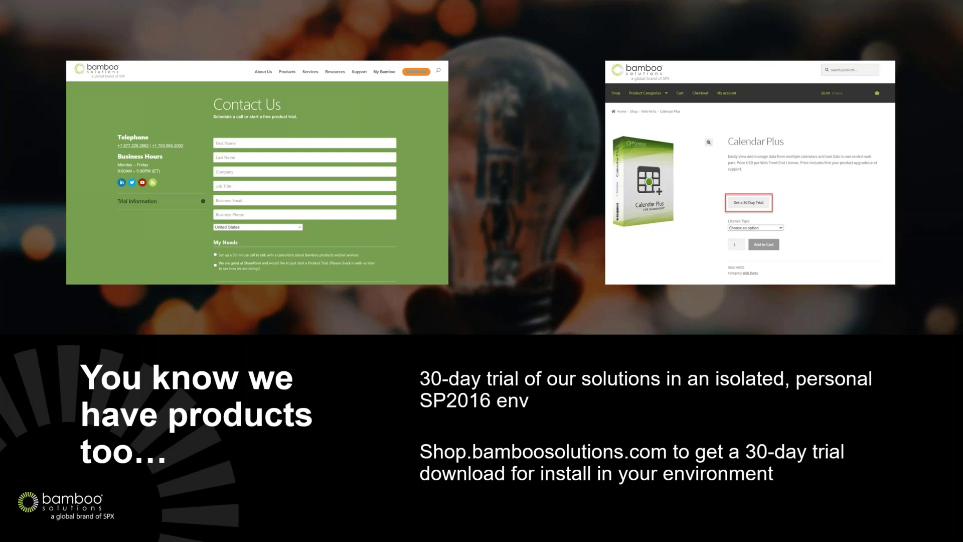
pyautogui.click(596, 387)
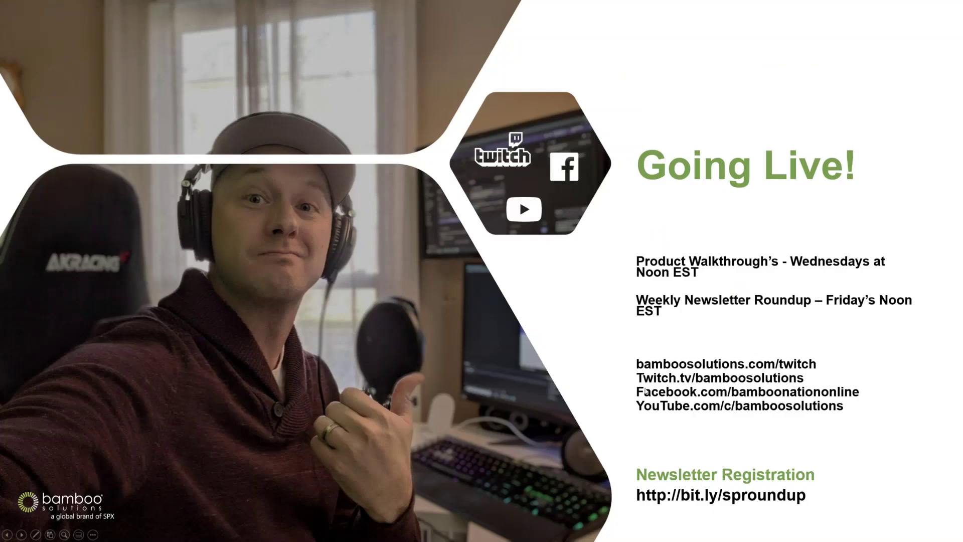